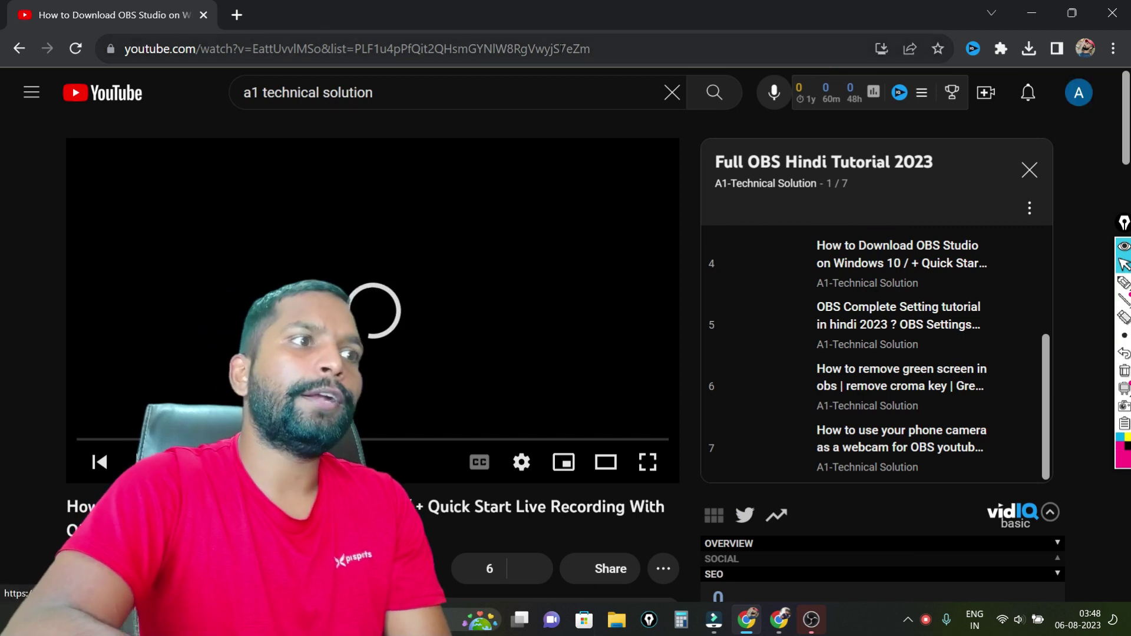
Step: Switch to OBS and remove the DroidCam OBS and Image sources from the scene
click(1031, 12)
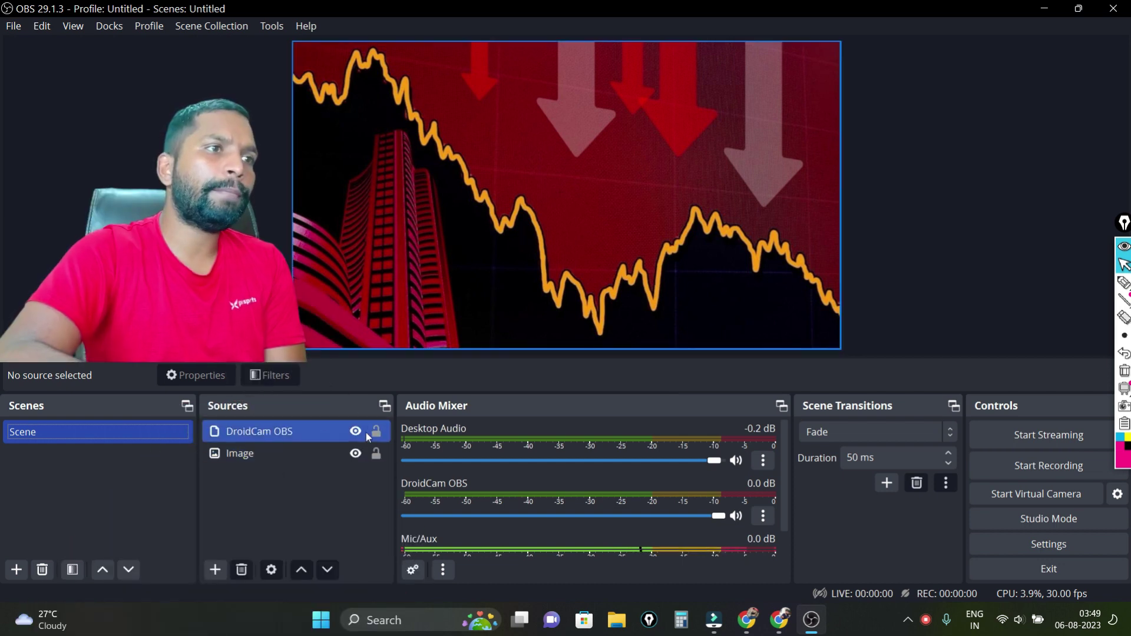
click(299, 432)
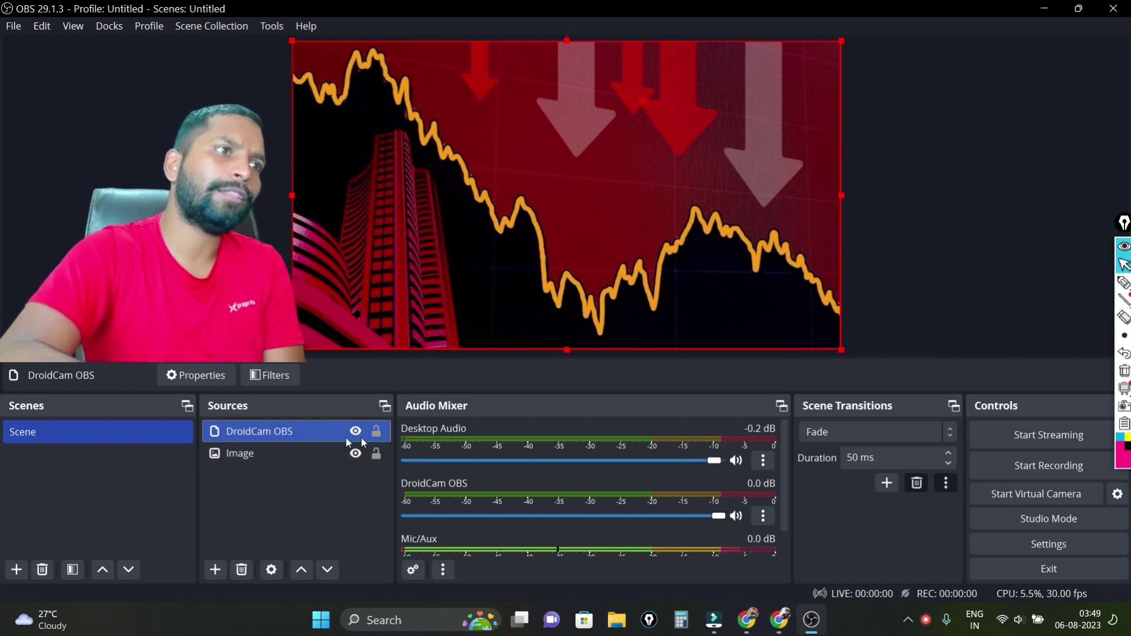
click(222, 571)
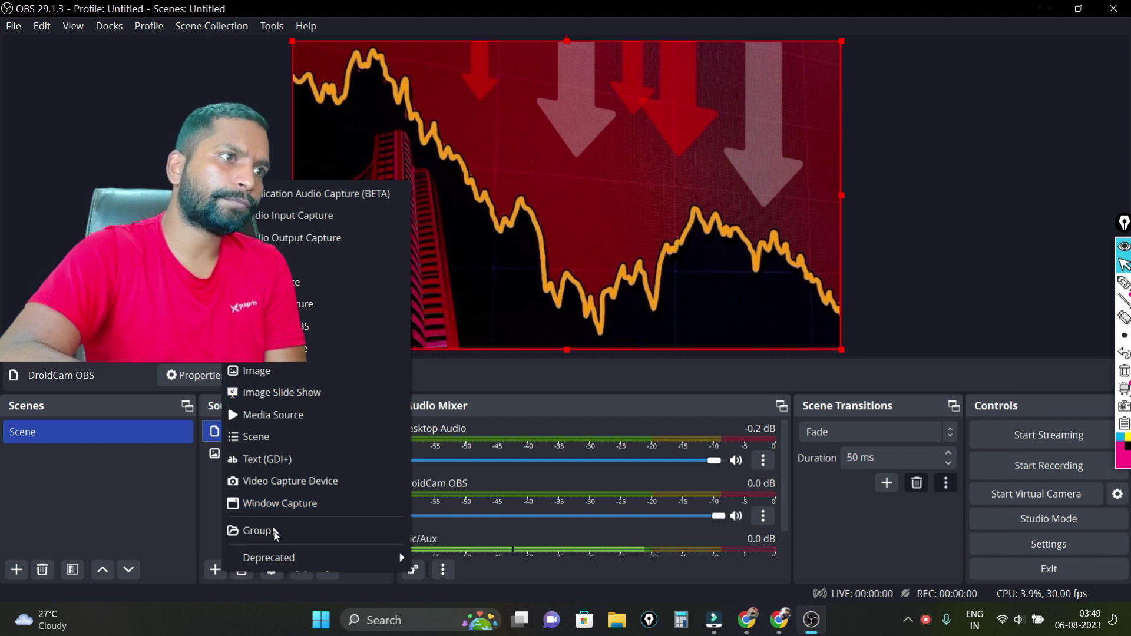
click(213, 537)
click(302, 435)
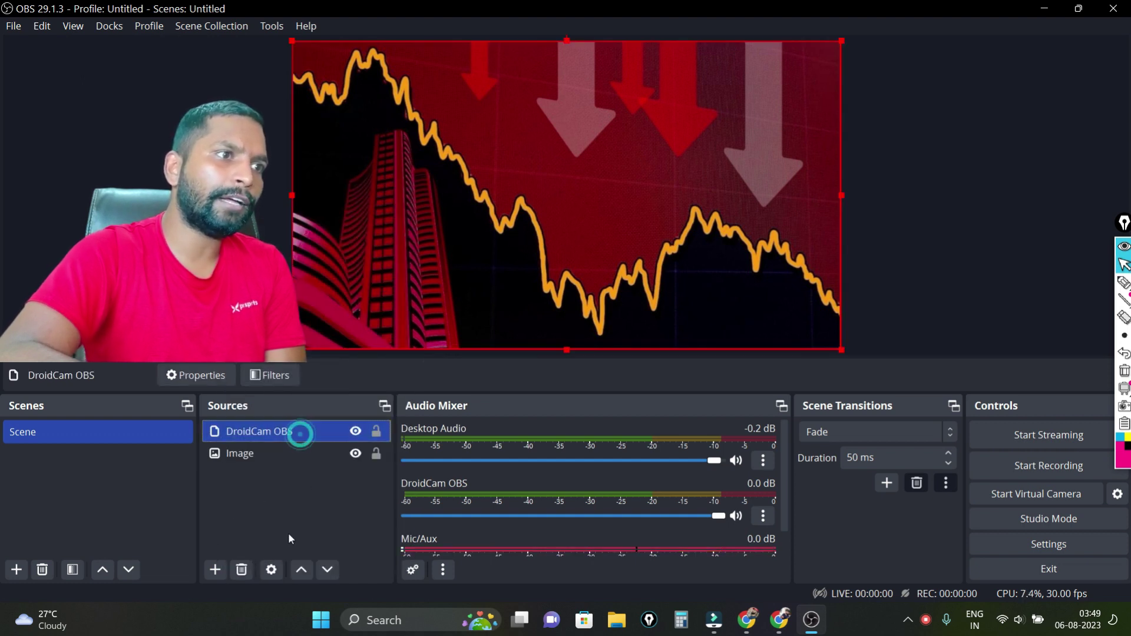
click(242, 570)
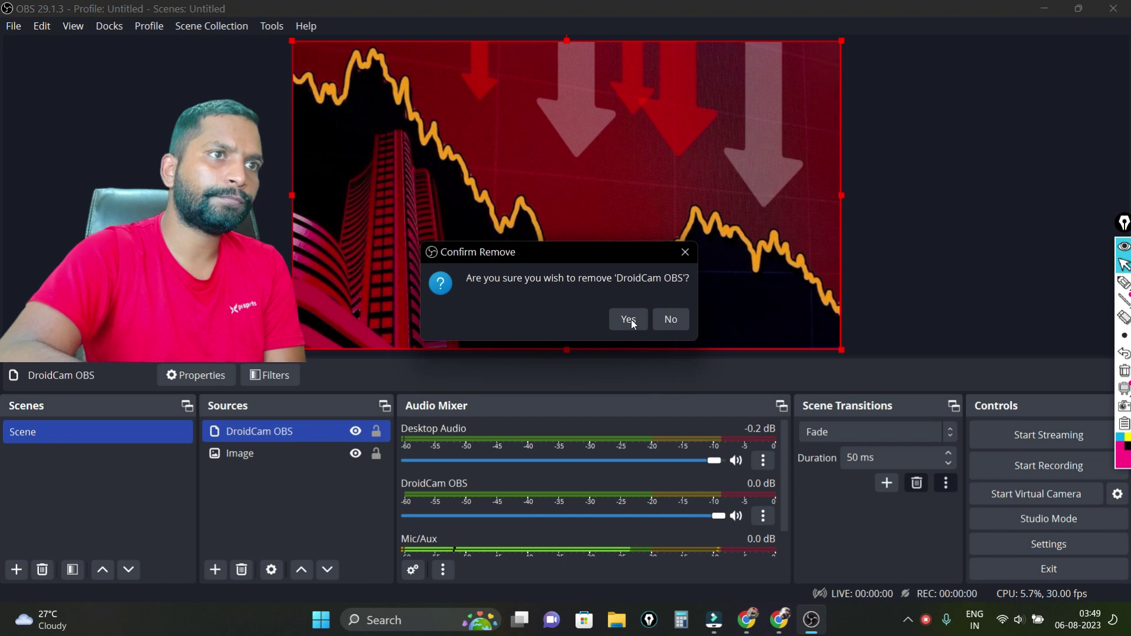
click(629, 320)
click(261, 430)
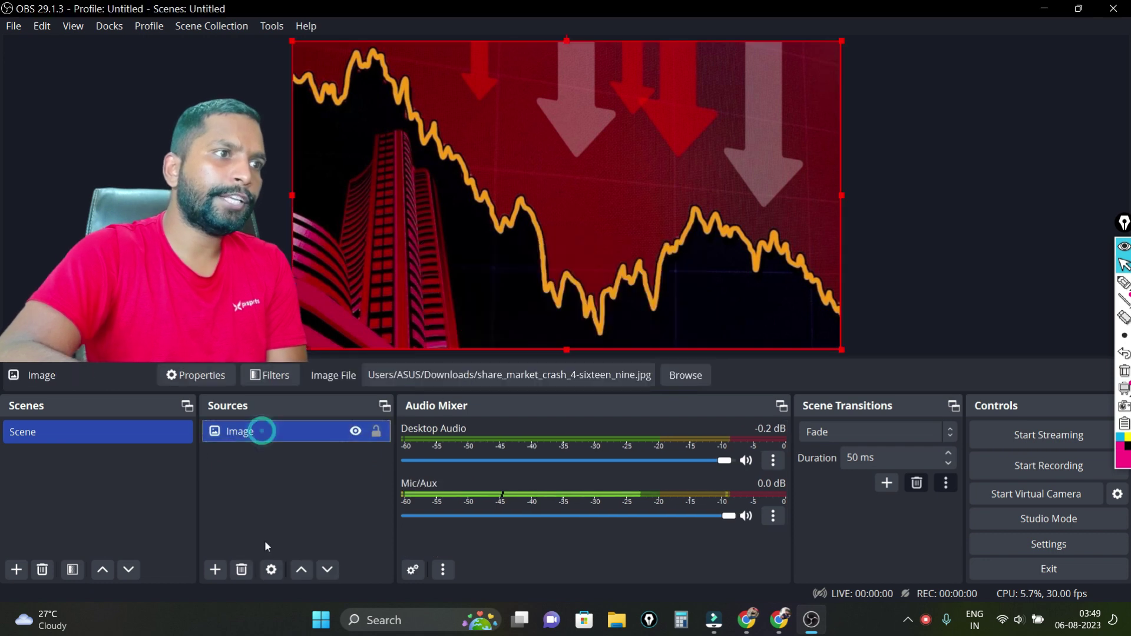
click(242, 569)
click(618, 325)
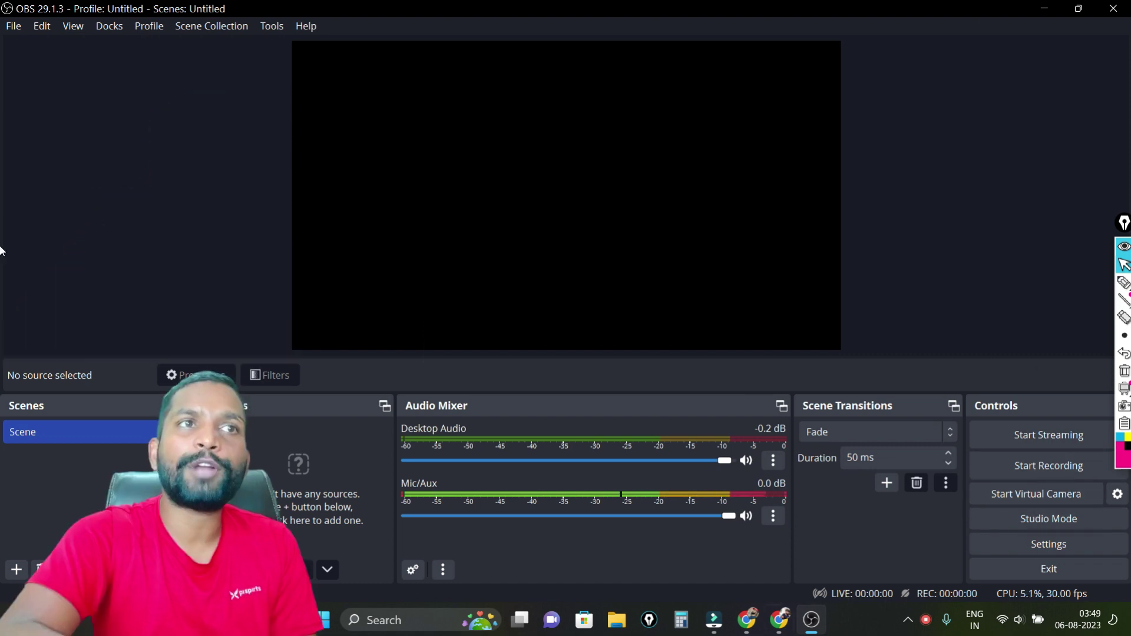
Step: Switch to the browser window with the Yt Traders channel and open its YouTube Studio dashboard
click(1043, 8)
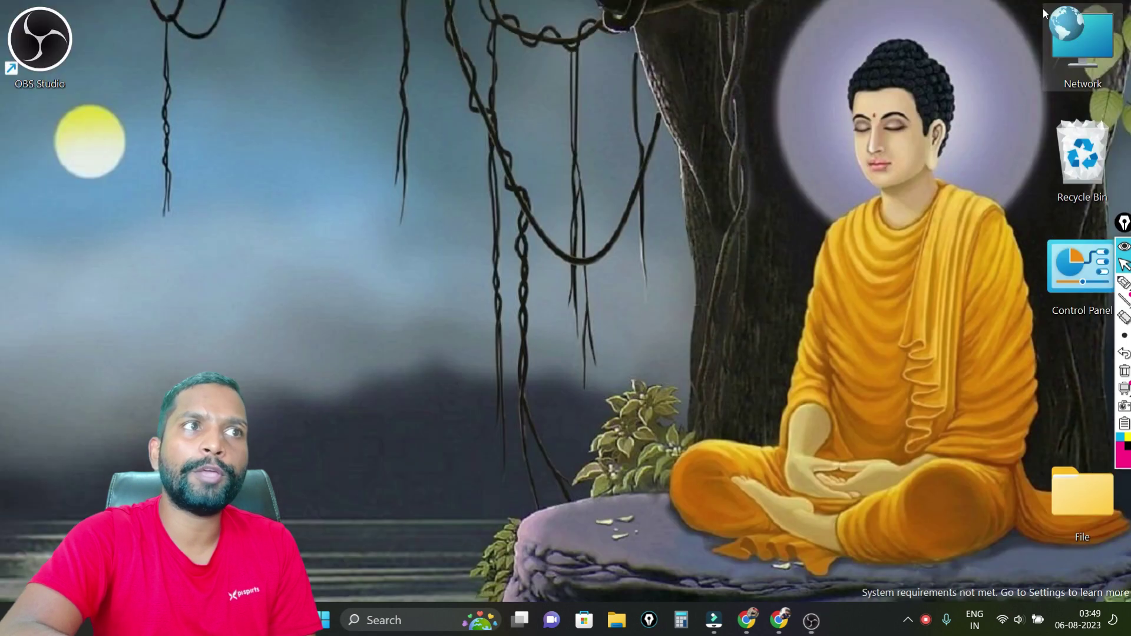
click(779, 620)
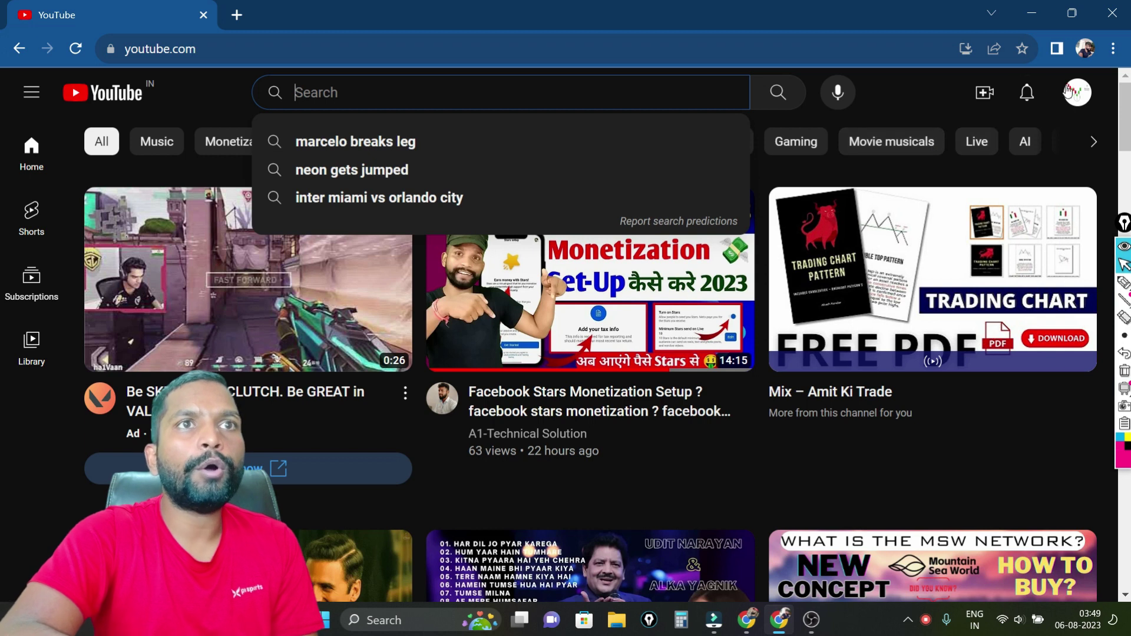
click(1071, 91)
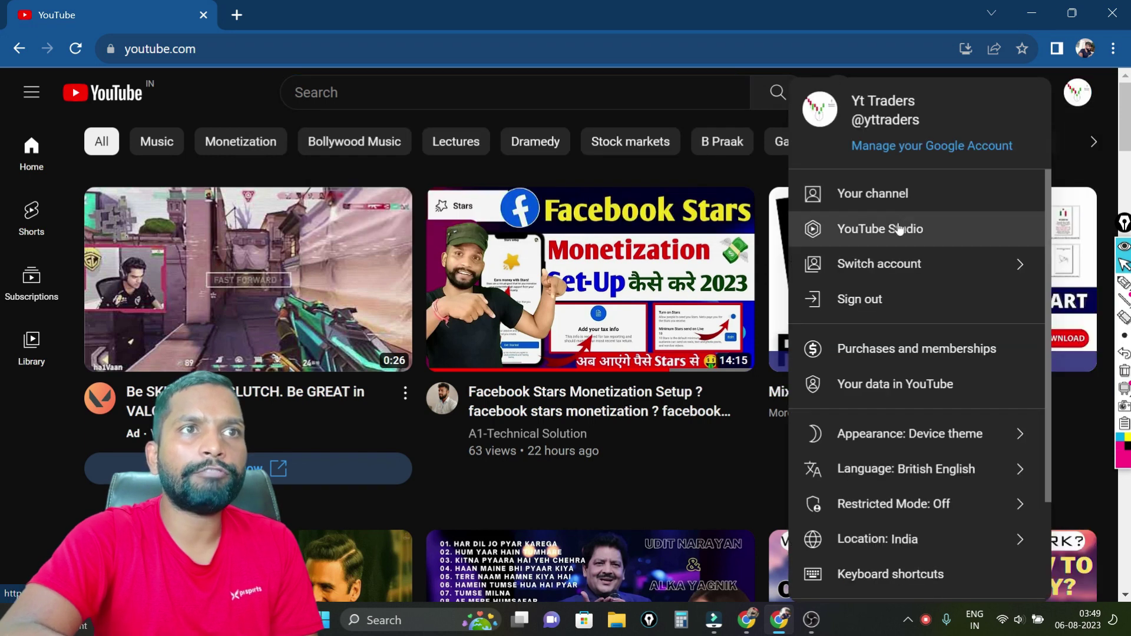
click(899, 230)
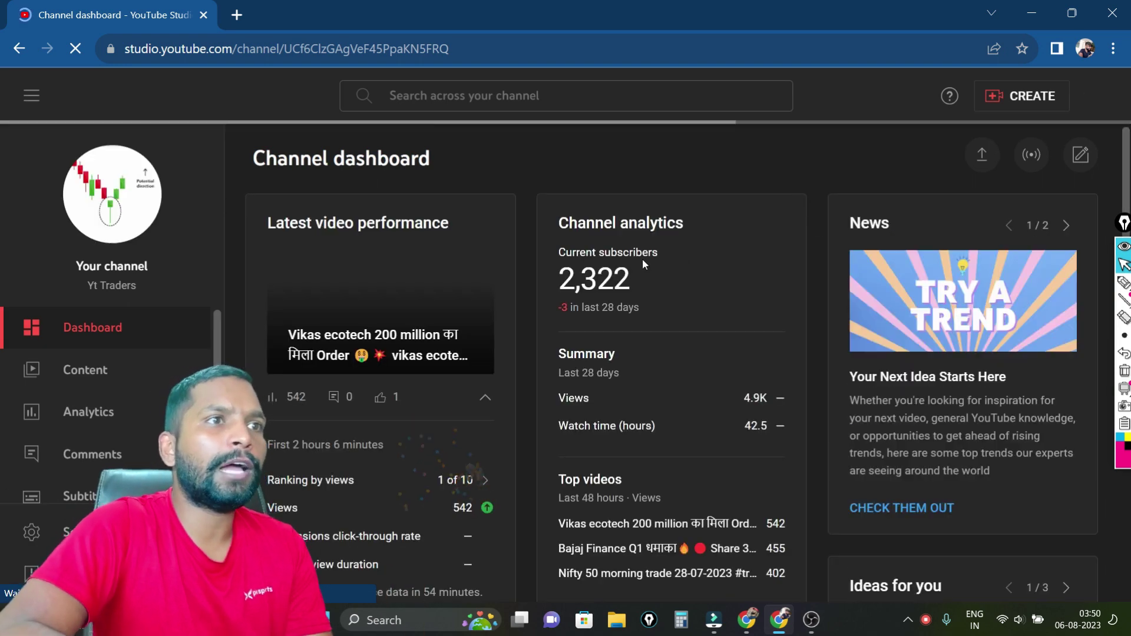
drag(644, 285, 562, 281)
click(562, 281)
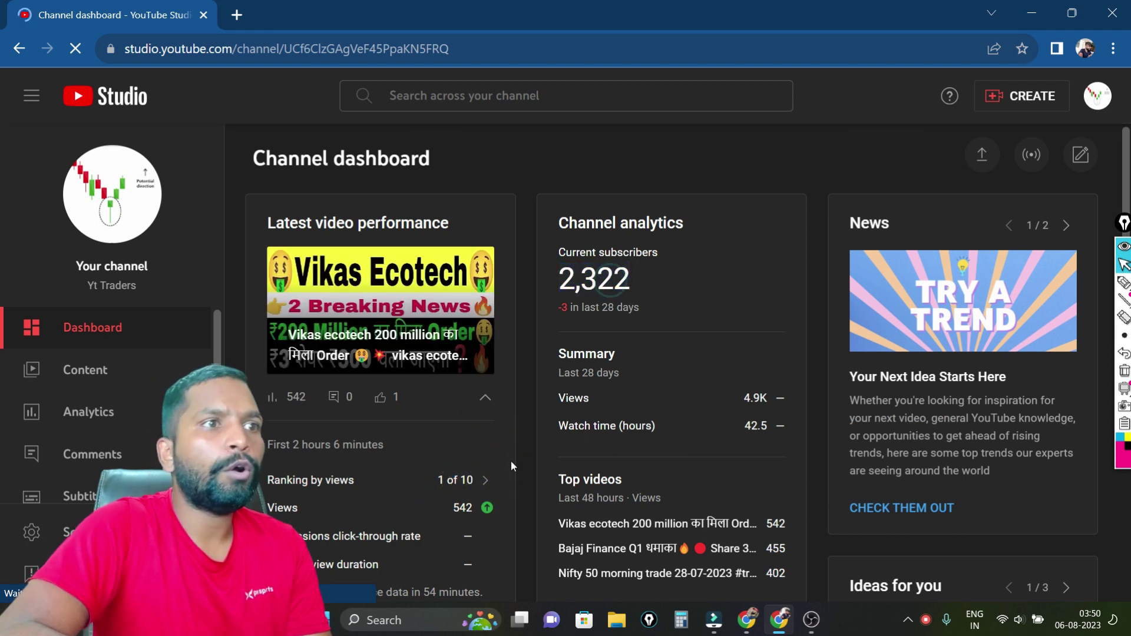
mouse_move(444, 500)
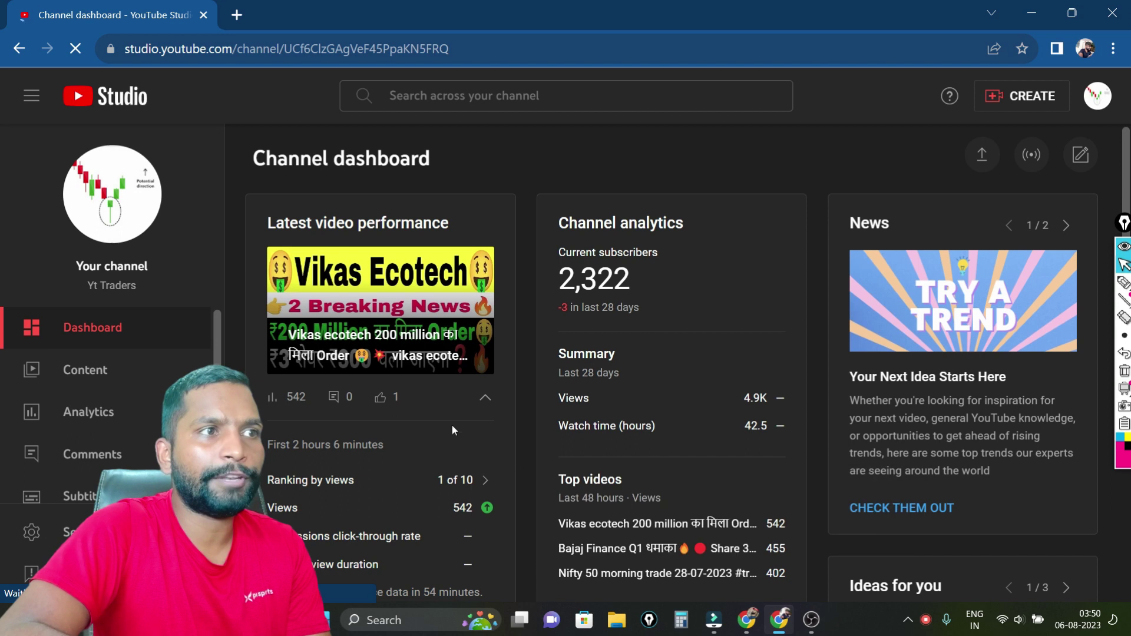
drag(291, 445, 331, 445)
click(414, 439)
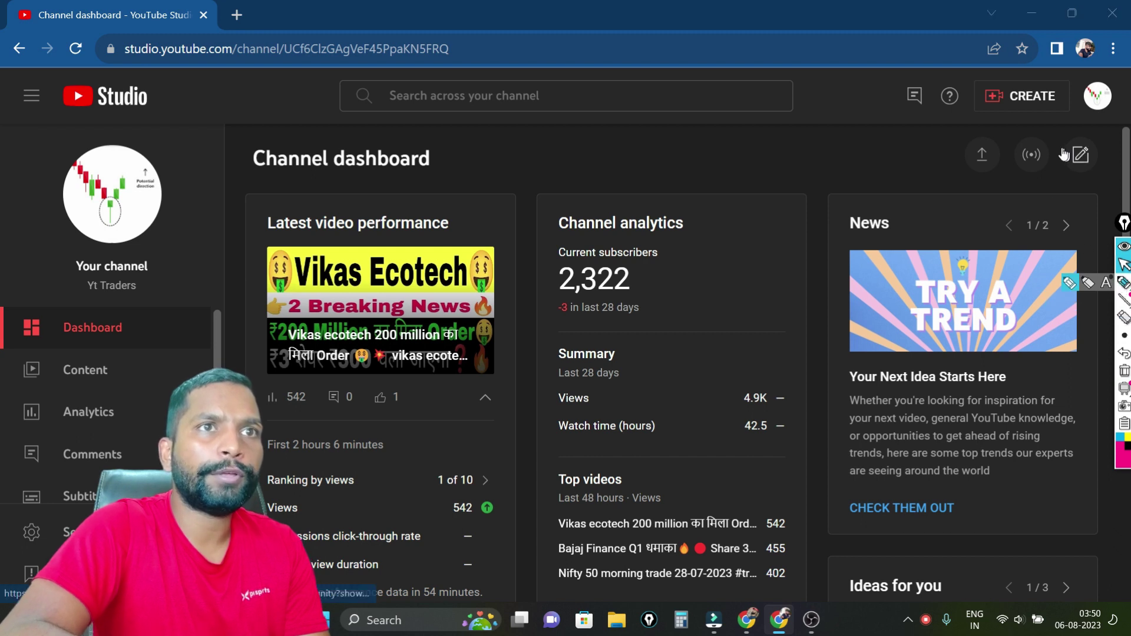
Step: Mark the dashboard's go-live shortcut with temporary pen strokes and open the Live Control Room
click(1123, 284)
mouse_move(1052, 142)
mouse_down()
mouse_move(1025, 132)
mouse_move(1002, 151)
mouse_move(1038, 188)
mouse_move(1064, 155)
mouse_move(1043, 133)
mouse_up()
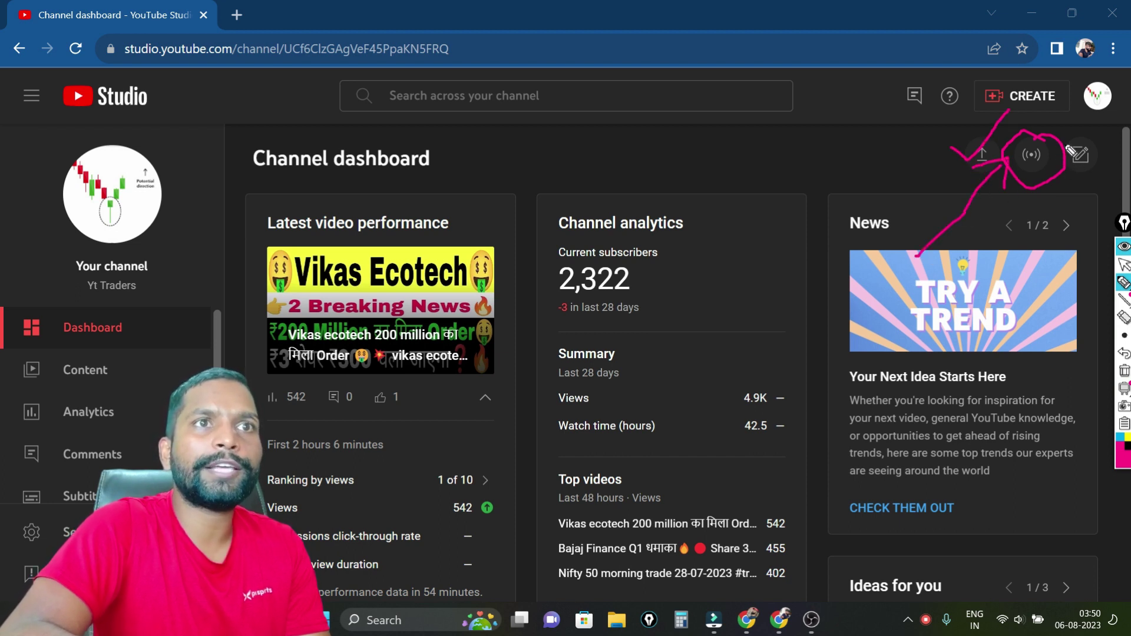
click(1124, 372)
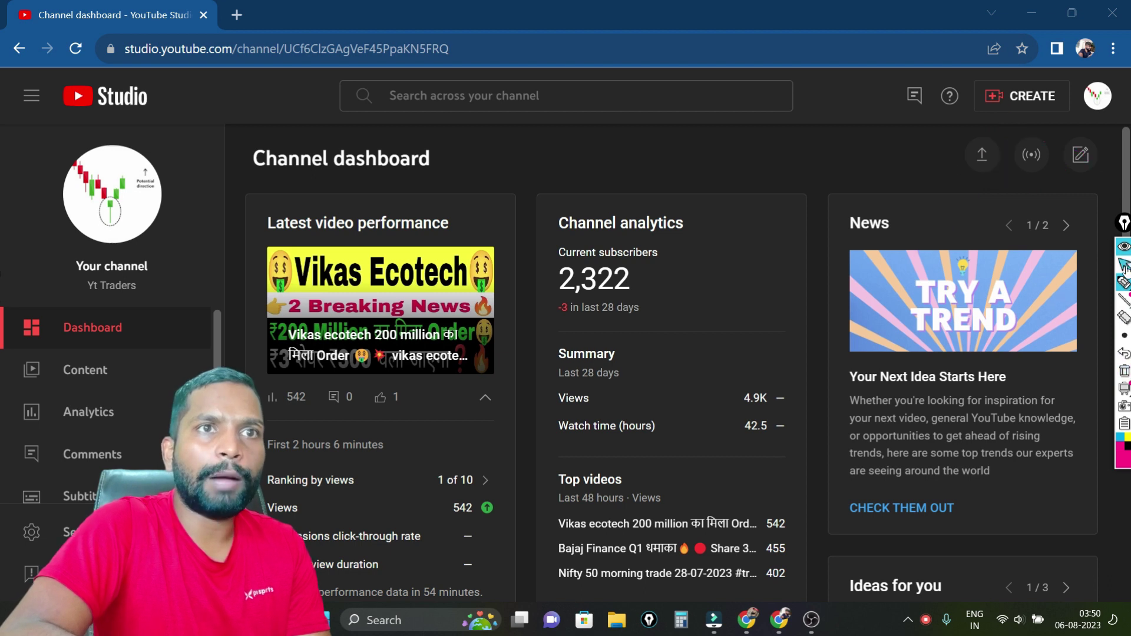
click(1036, 166)
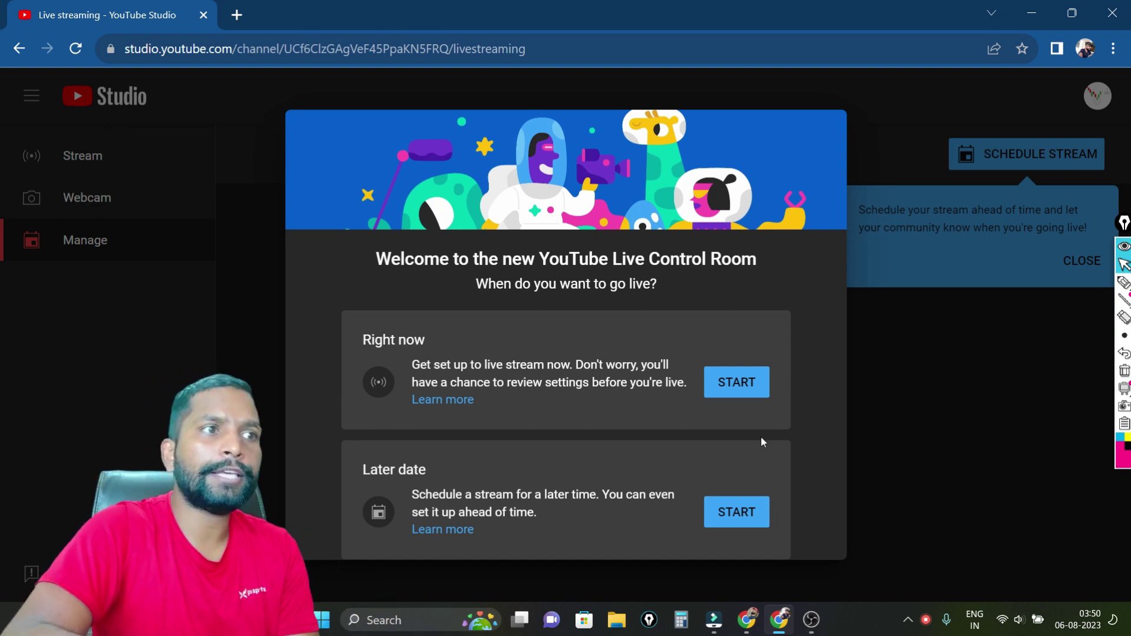
Step: Mark the Right now and Later date start options with pen strokes and clear the drawing
click(1124, 283)
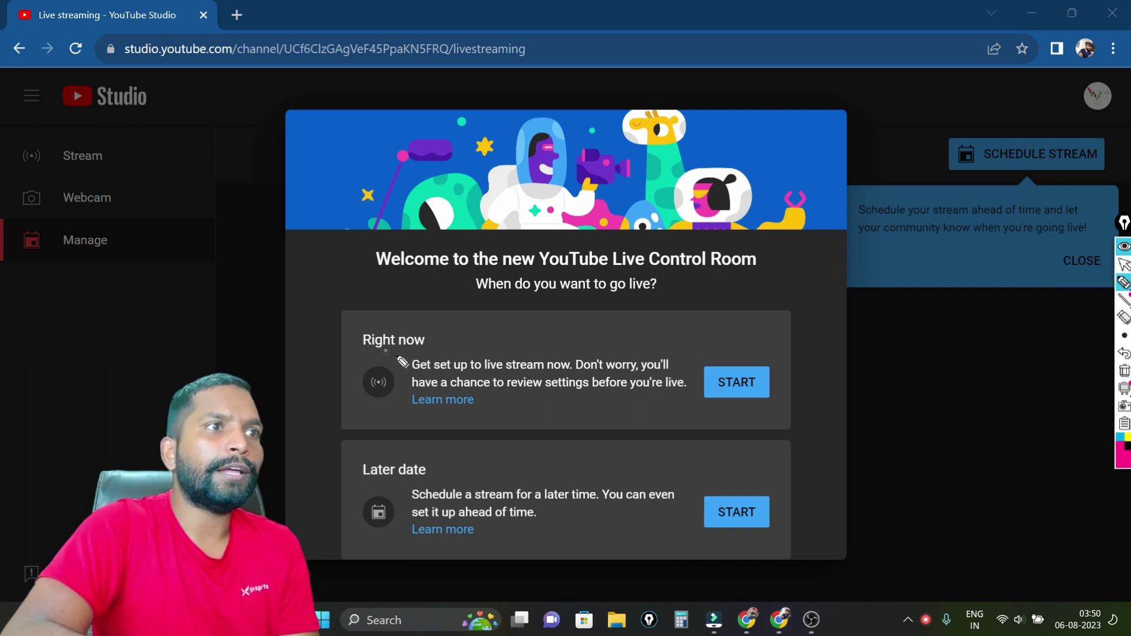
drag(695, 365, 730, 420)
drag(710, 501, 710, 515)
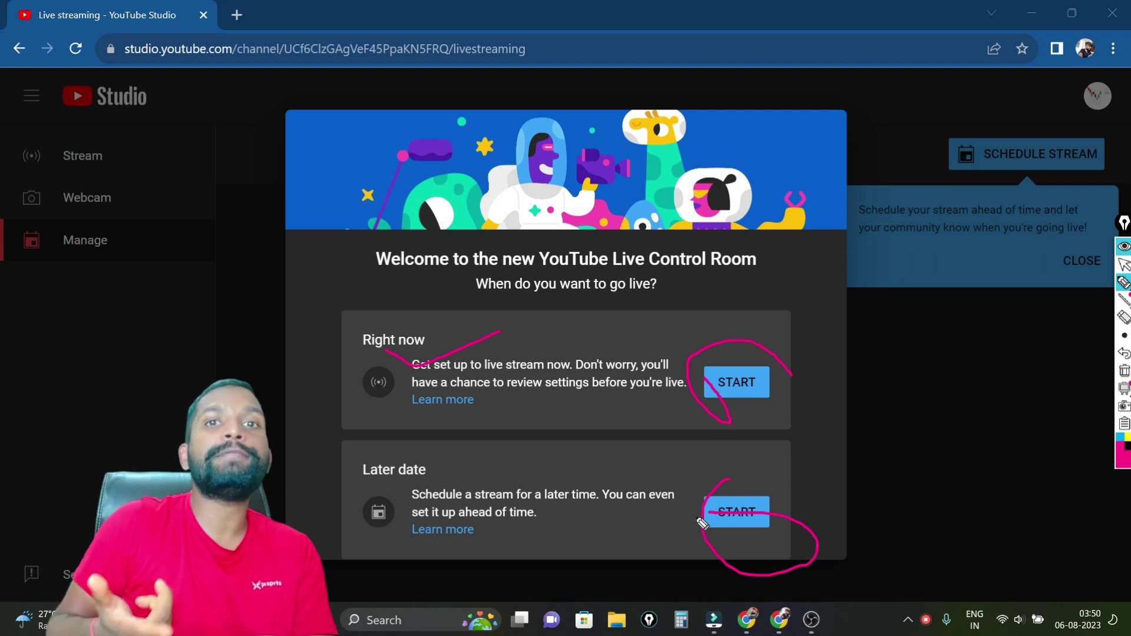
mouse_move(710, 393)
mouse_down()
mouse_move(747, 424)
mouse_move(964, 307)
mouse_up()
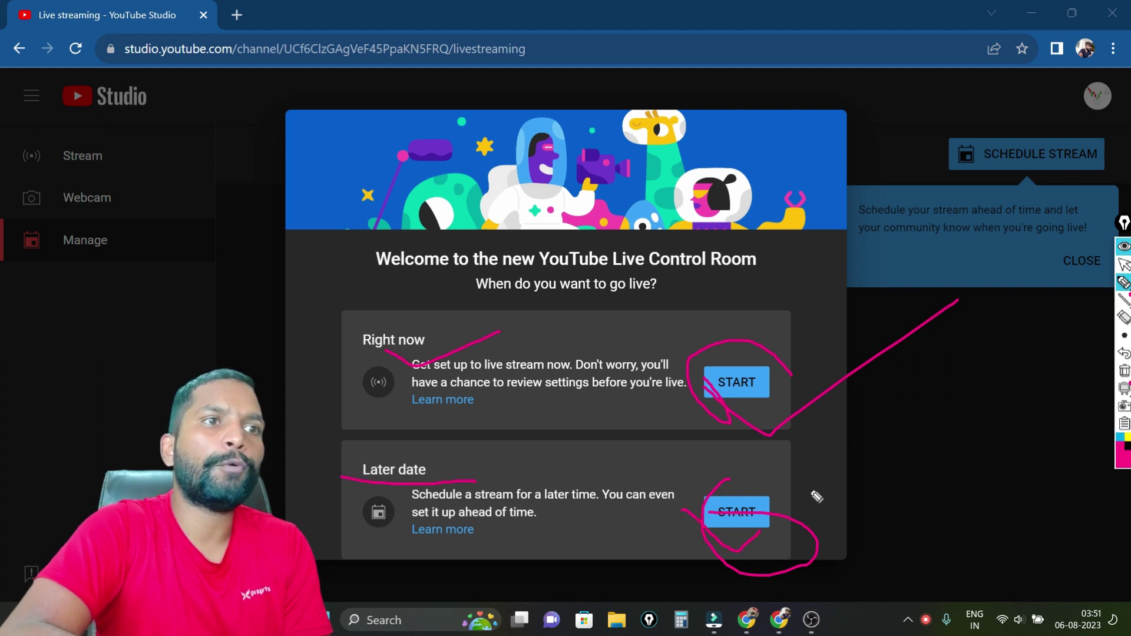
click(1124, 370)
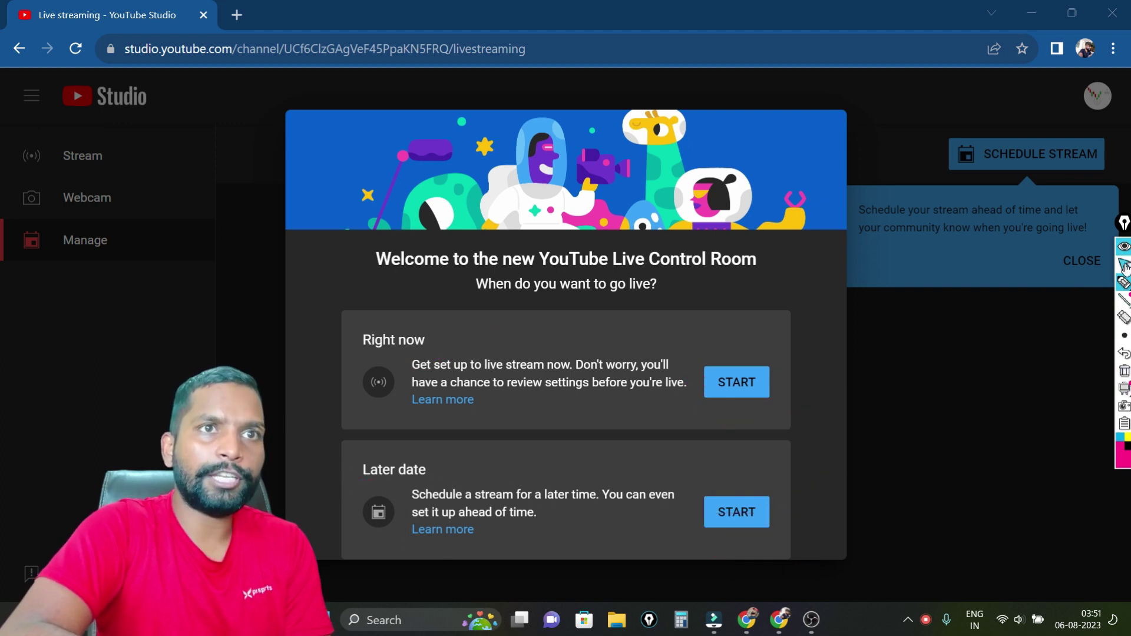
Step: Choose to go live right now with the built-in webcam and dismiss the stream settings tip and permission request
click(754, 384)
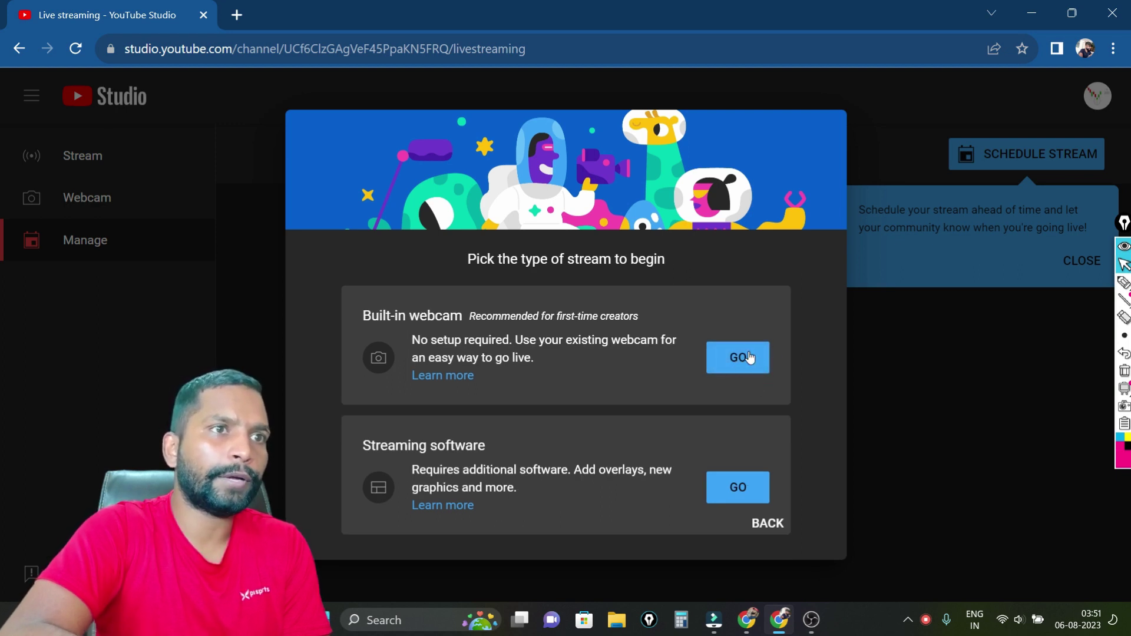
click(748, 357)
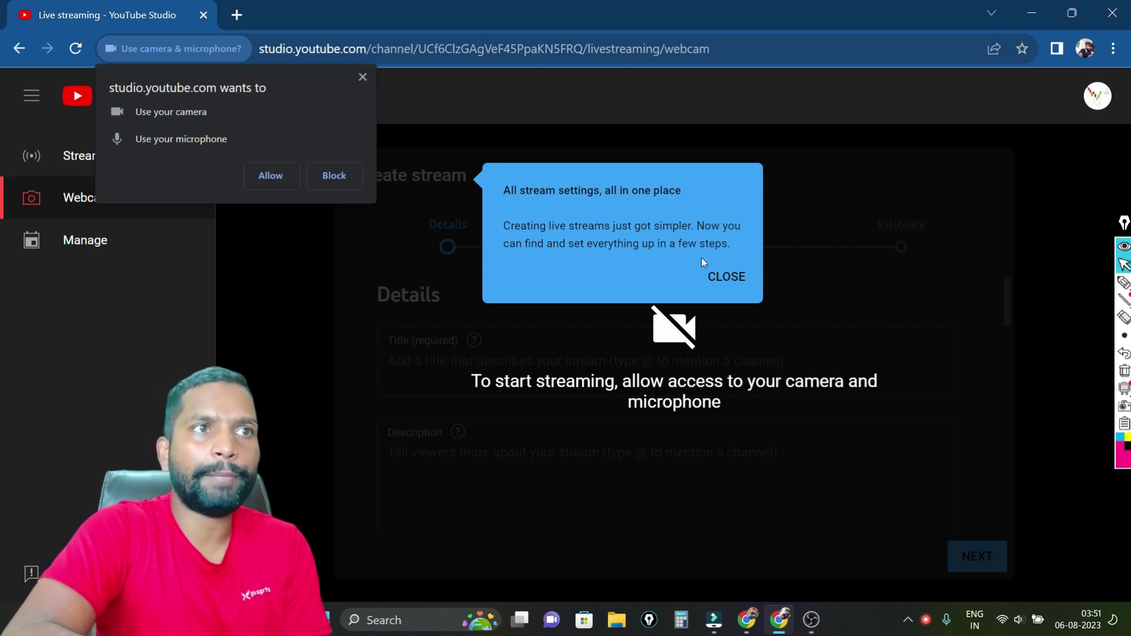
click(727, 277)
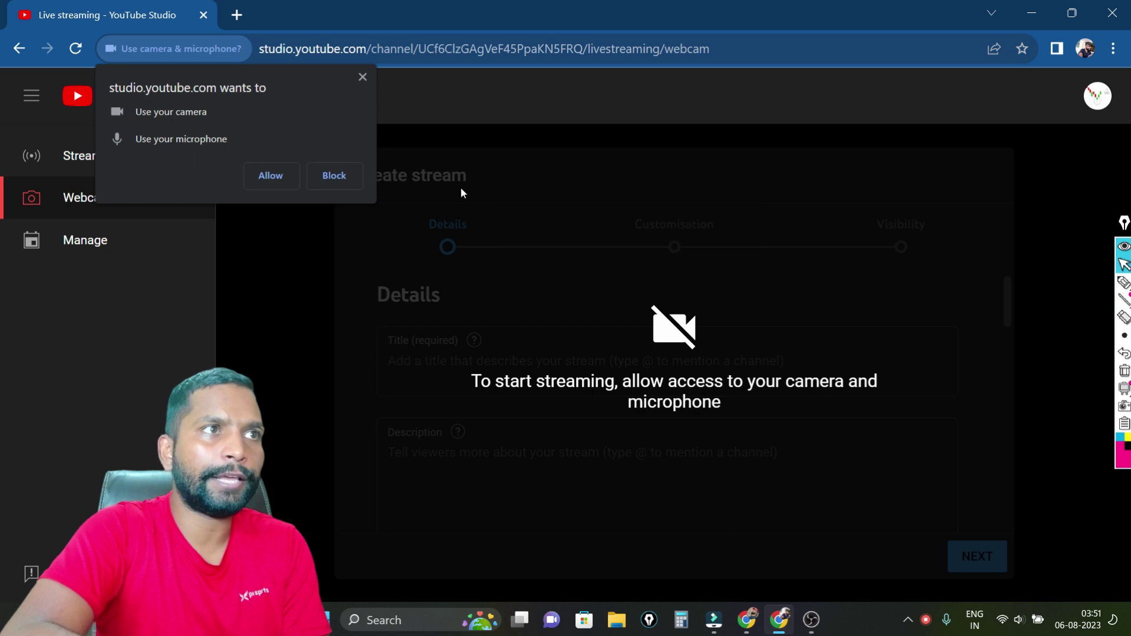
click(364, 79)
Step: Open the Manage page for live streams and dismiss the repeated camera and microphone permission requests
click(91, 252)
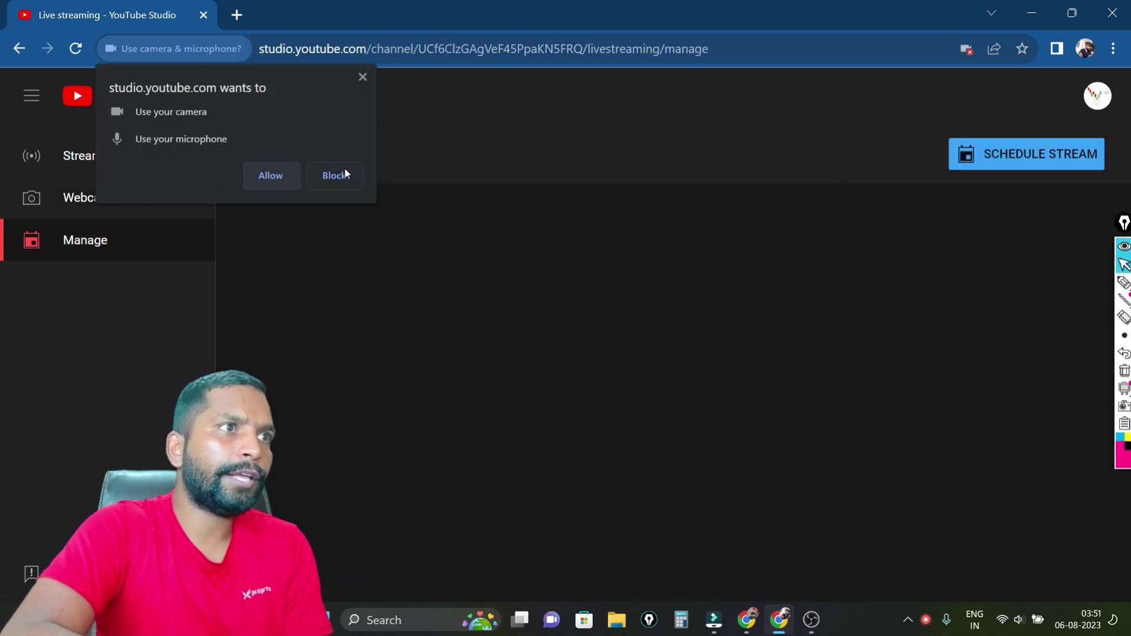
click(363, 76)
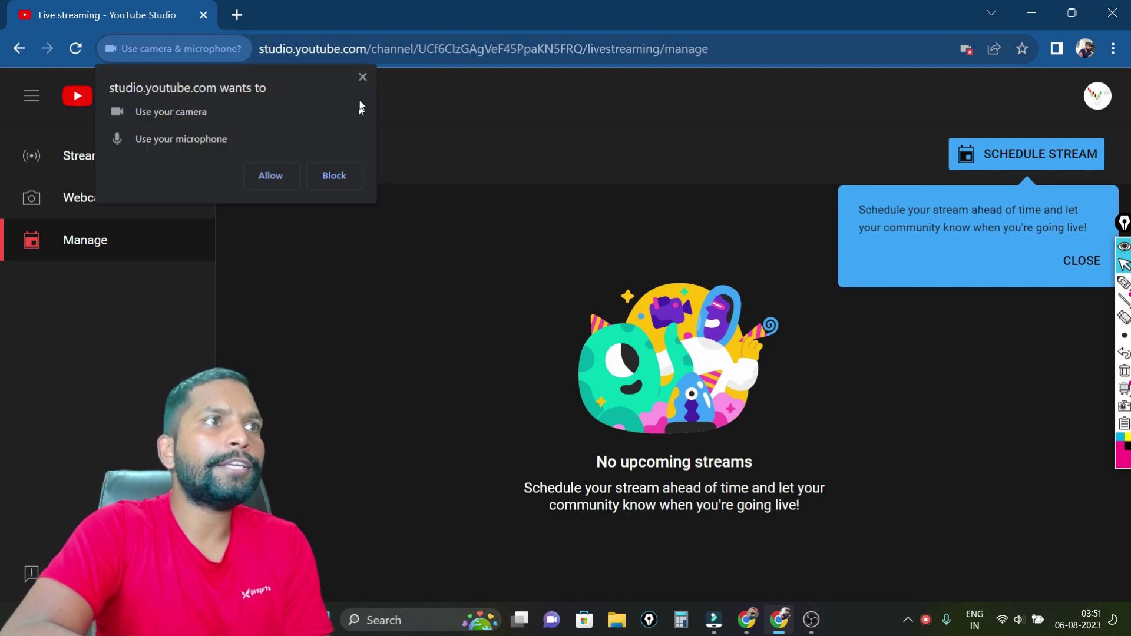
click(361, 78)
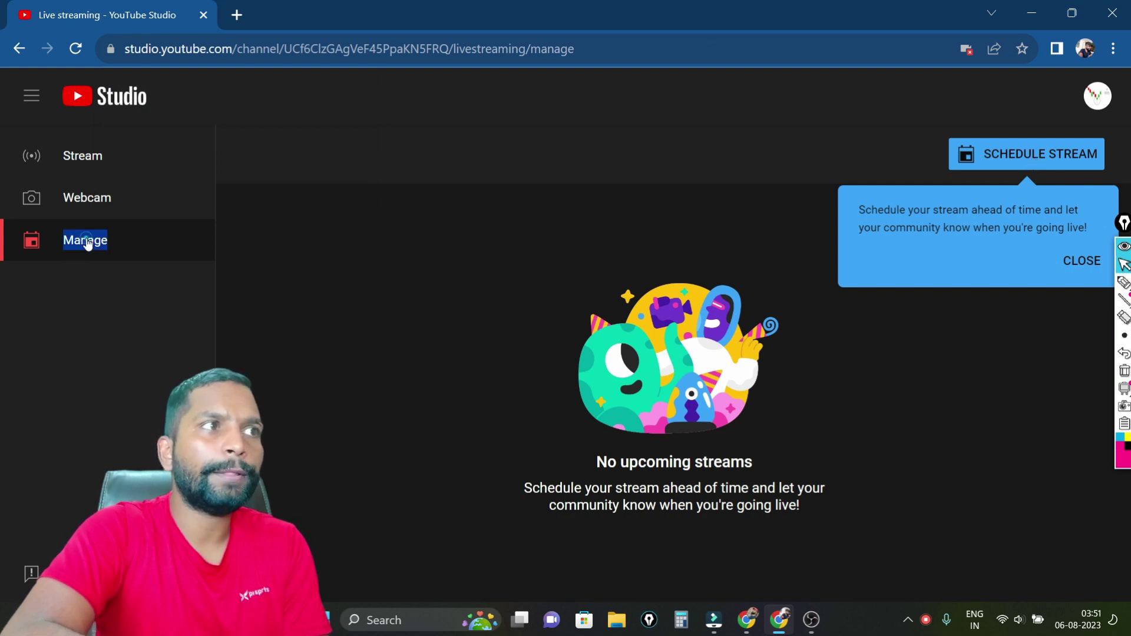
Step: Open the Stream dashboard for broadcasting with streaming software
click(77, 165)
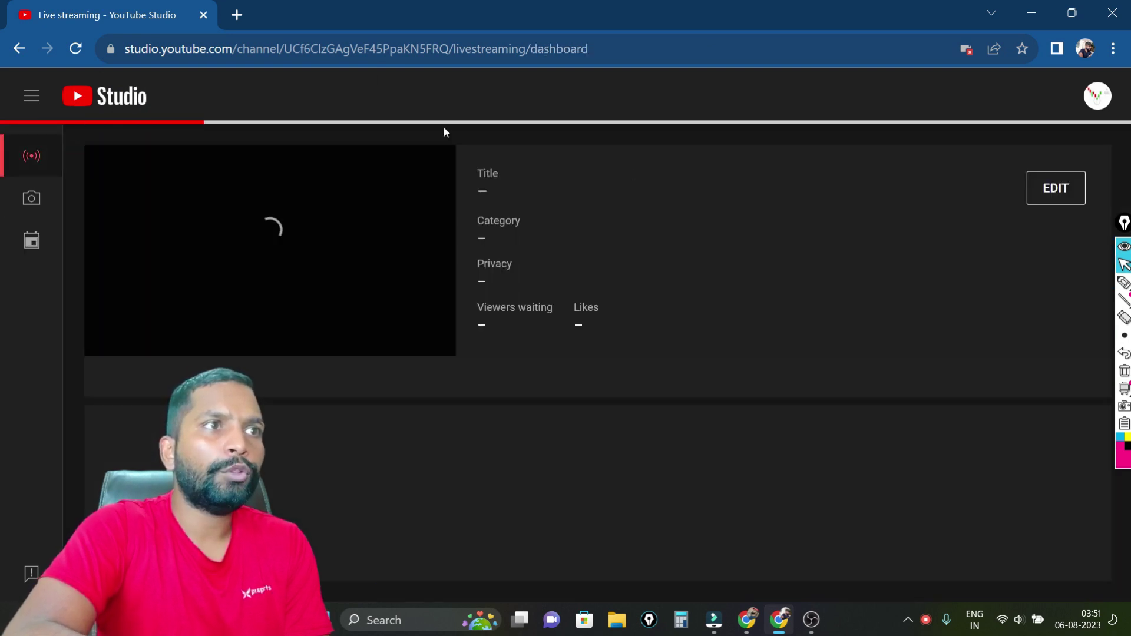
click(25, 164)
click(31, 252)
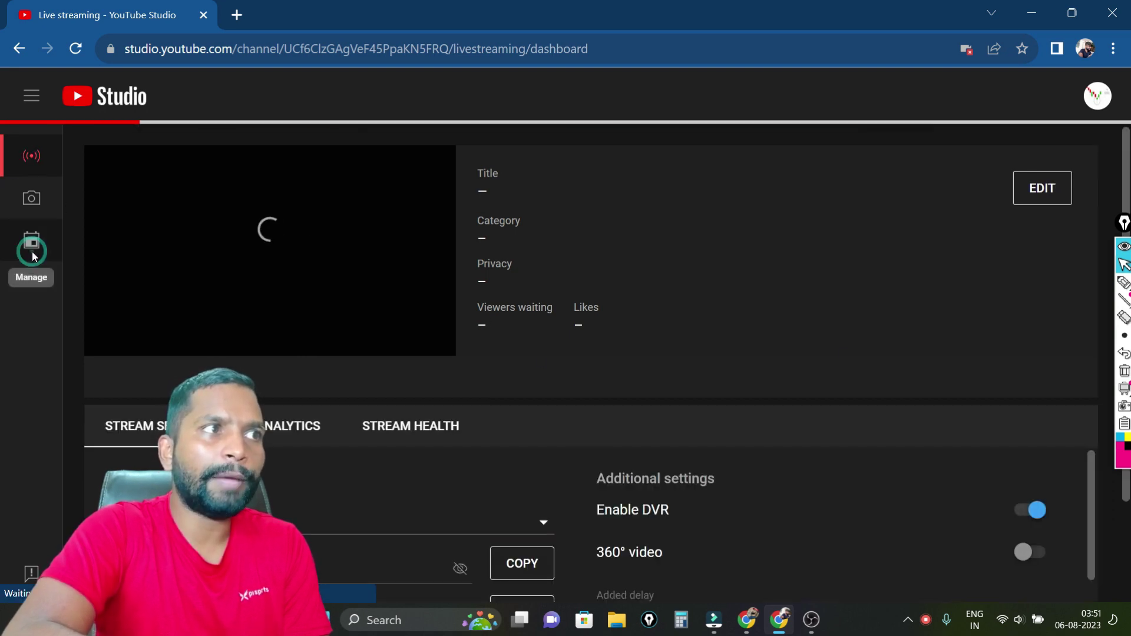
click(26, 165)
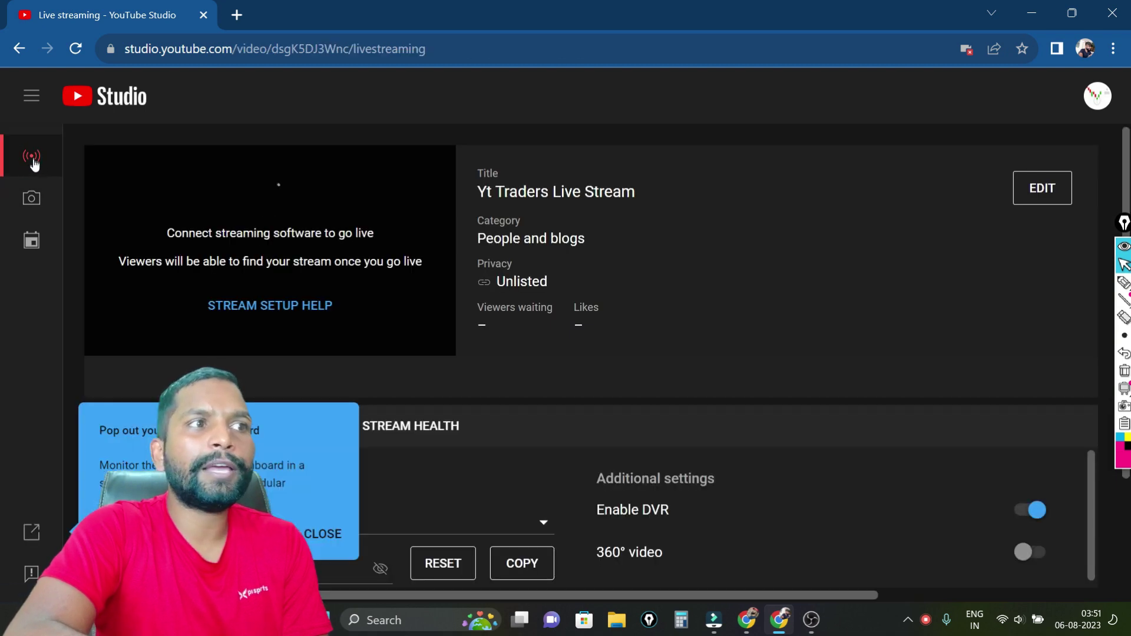
Step: Finish the Live Control Room introductory tour and close the dashboard pop-out tip and the managing moderators notice
click(322, 534)
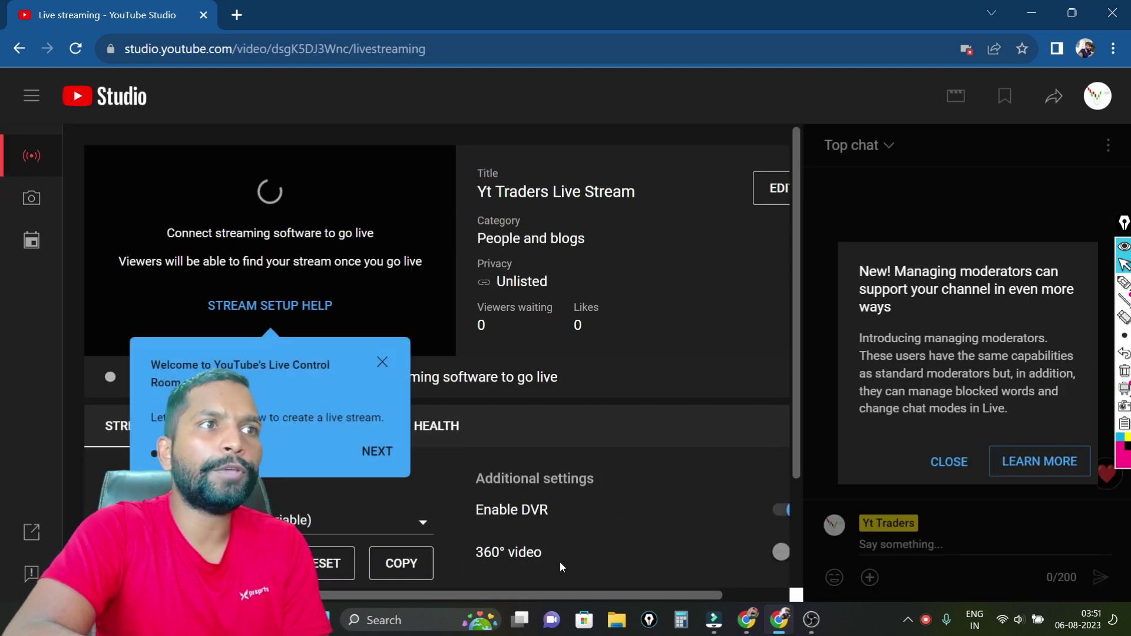
click(380, 450)
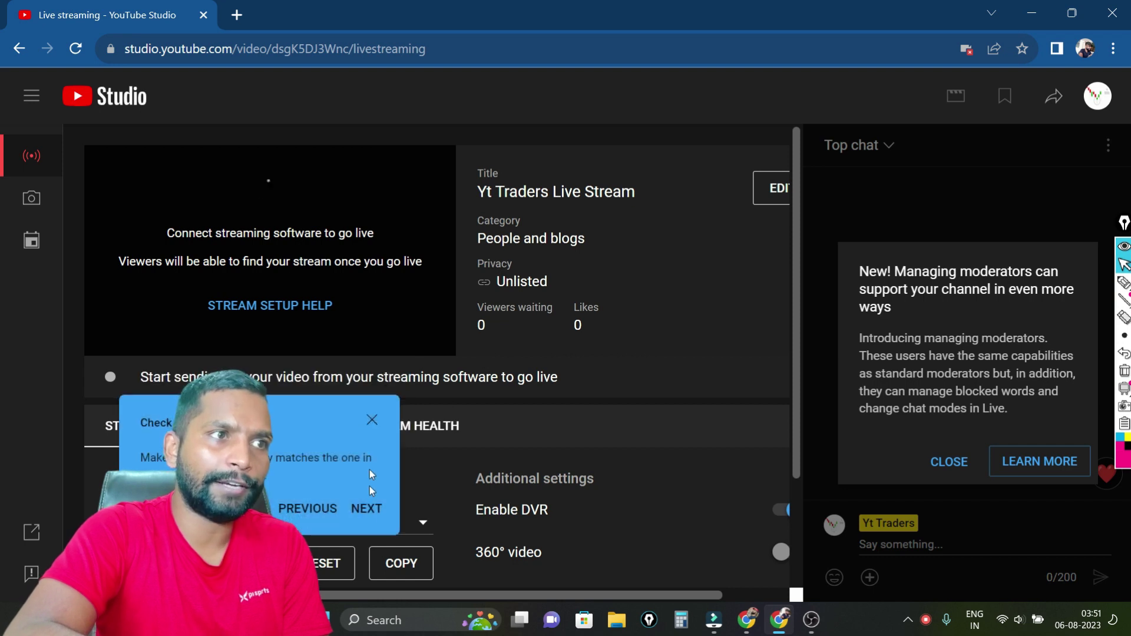
click(365, 521)
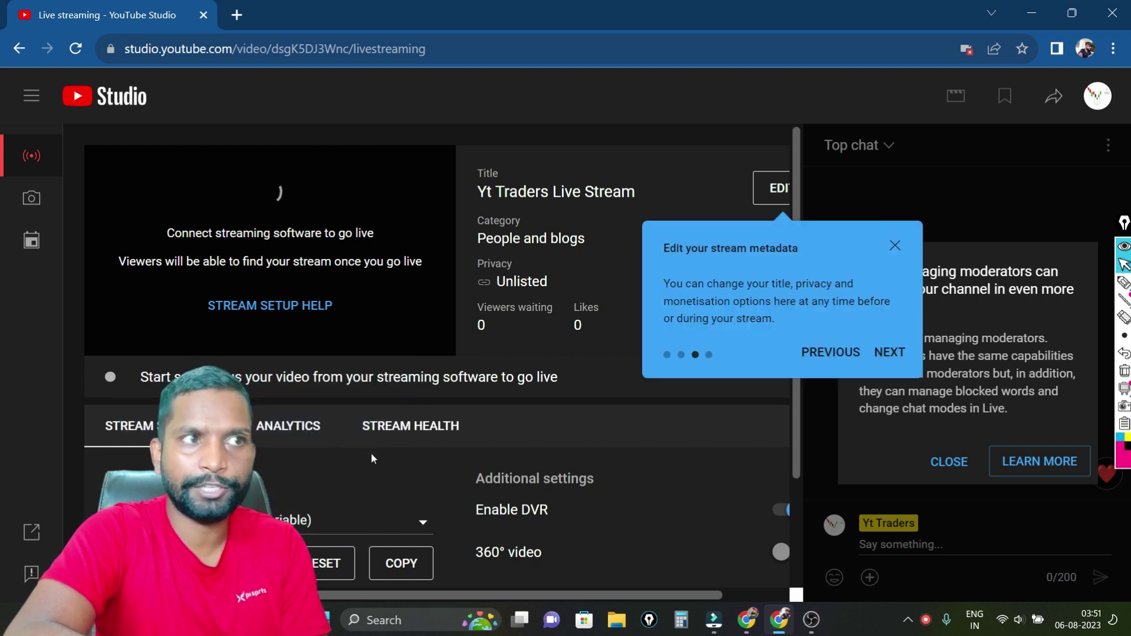
click(902, 362)
click(387, 516)
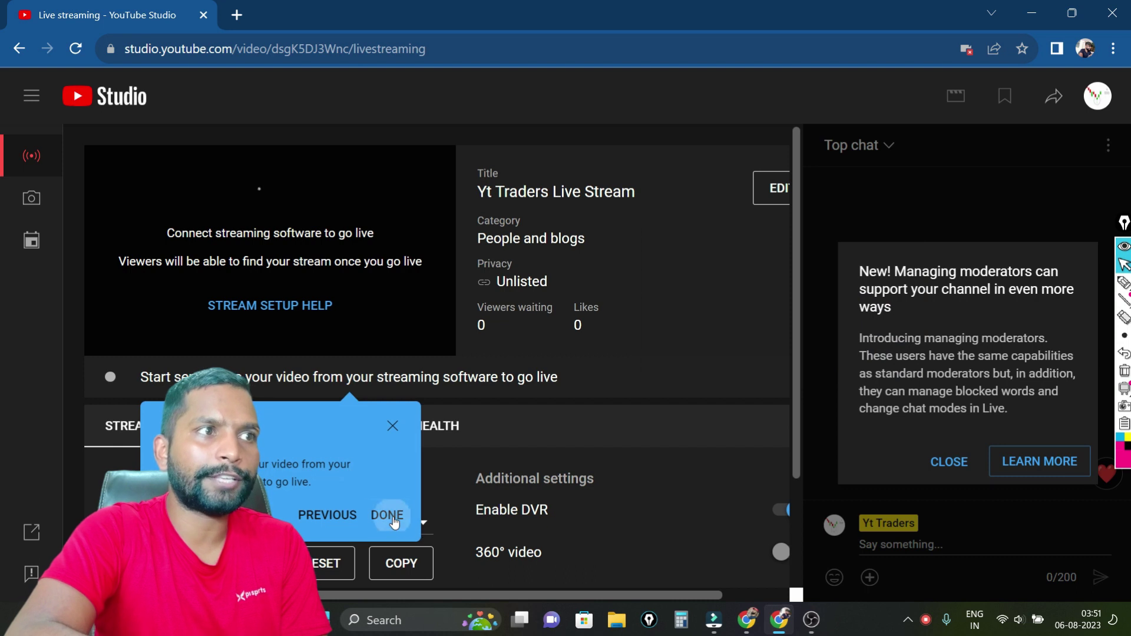
click(939, 462)
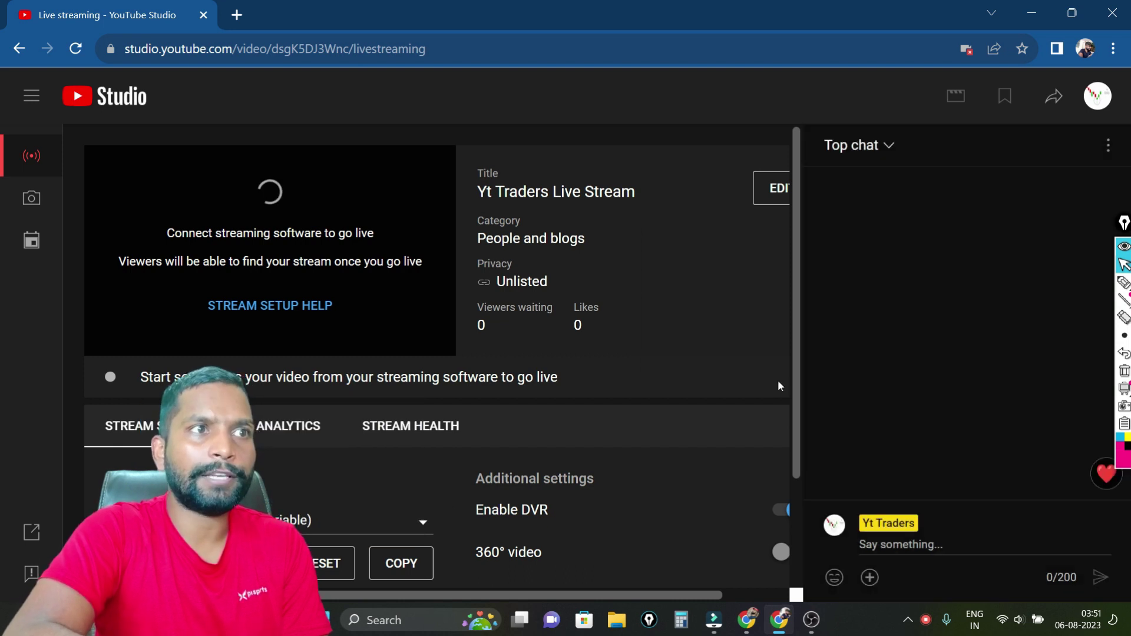
scroll(660, 393, down, 2)
scroll(659, 393, up, 2)
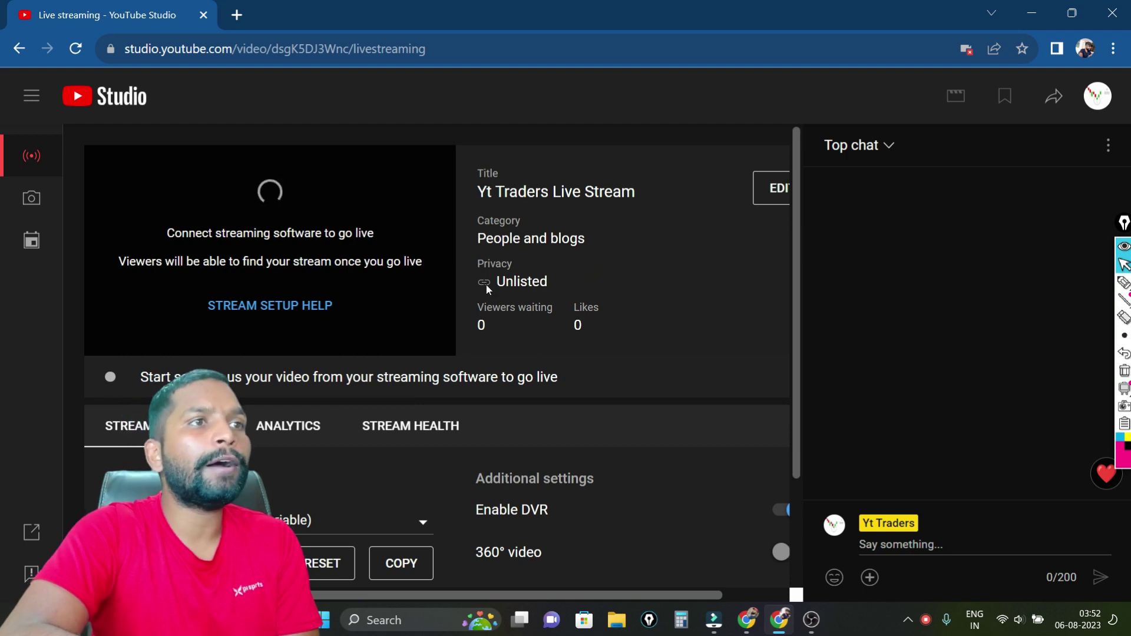
scroll(424, 456, down, 3)
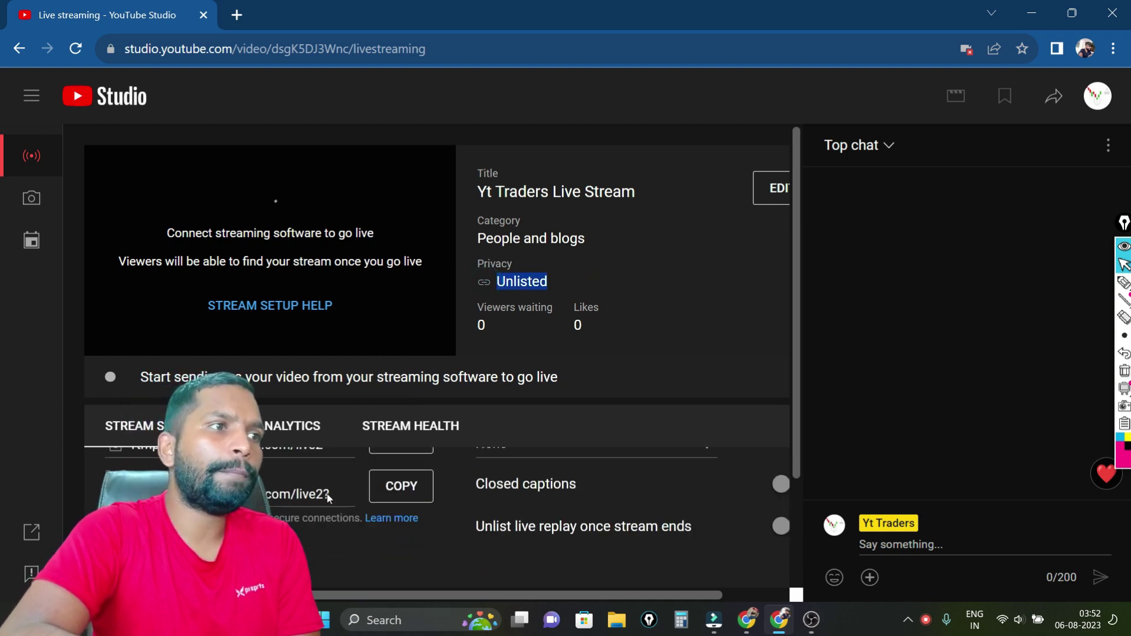
scroll(425, 457, up, 3)
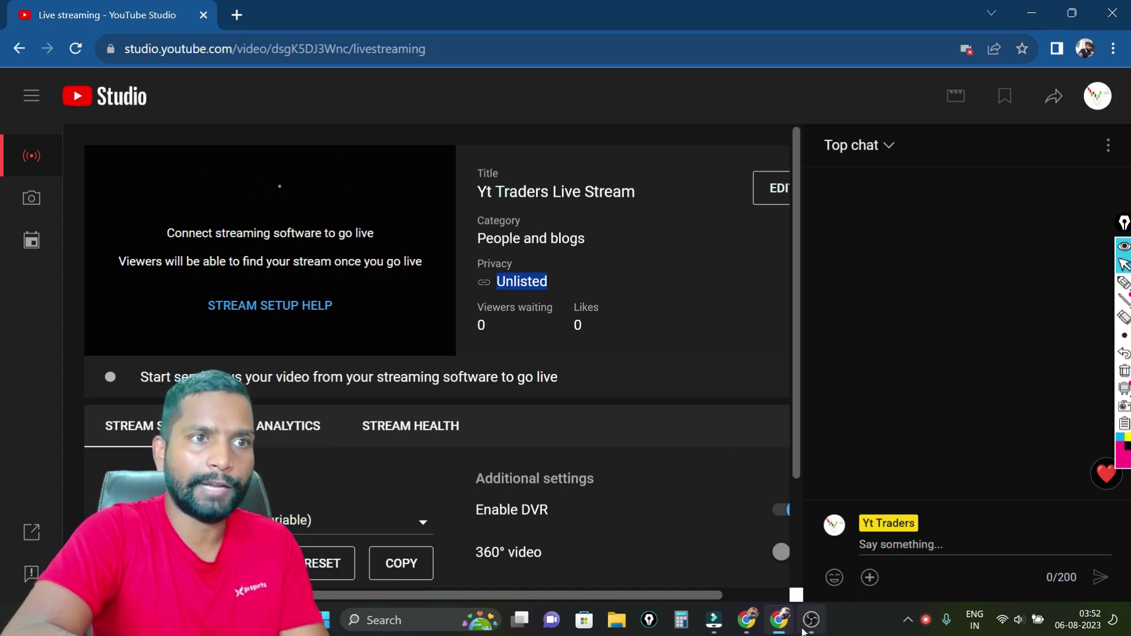
Step: Switch to the other Chrome window and open the bookmarked TradingView Stock Heatmap in a new tab, closing the OBS download video
click(754, 625)
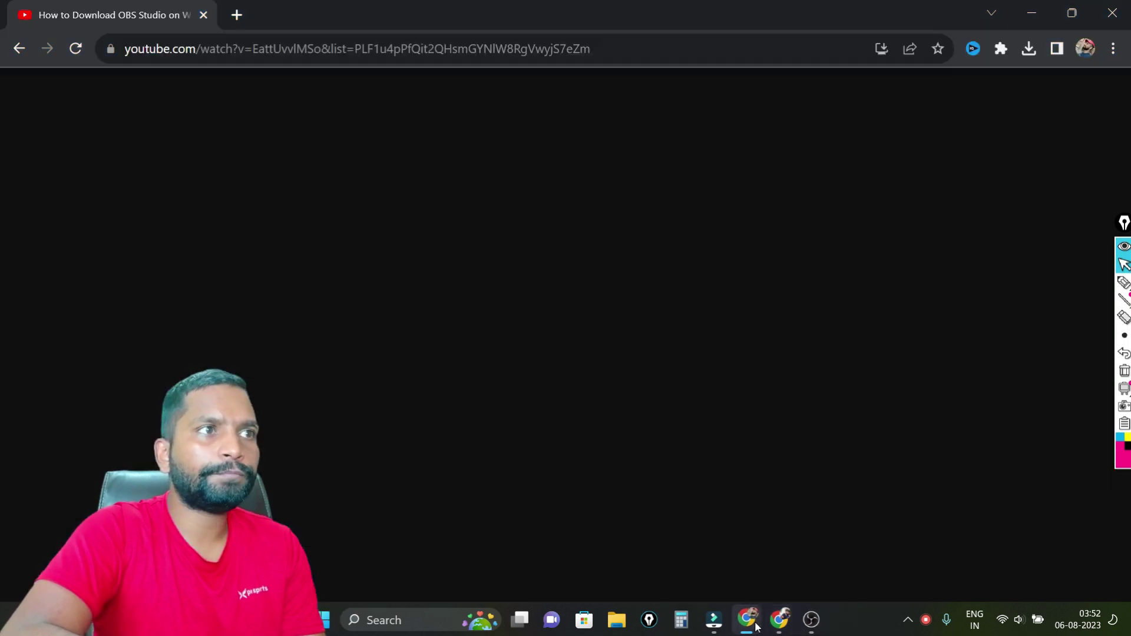
click(236, 14)
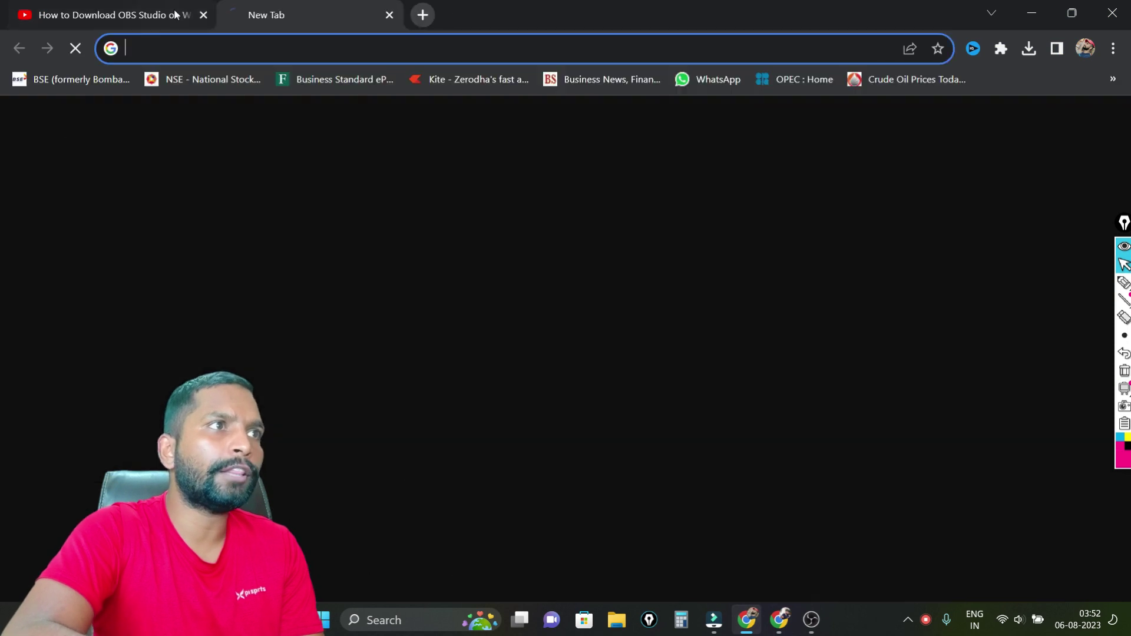
click(203, 15)
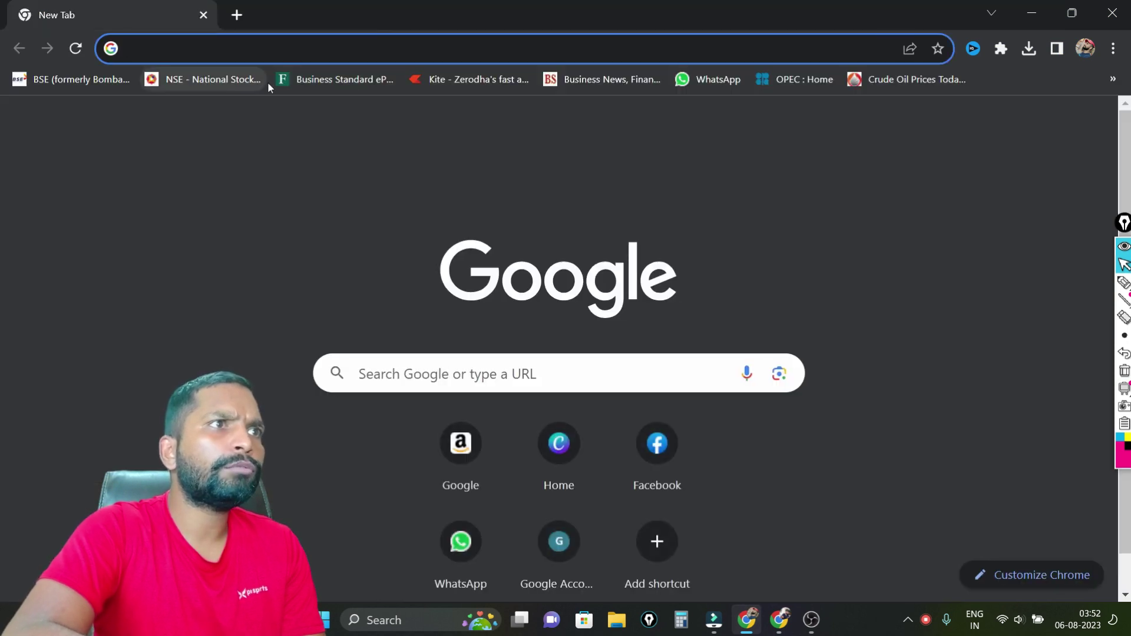
click(1113, 79)
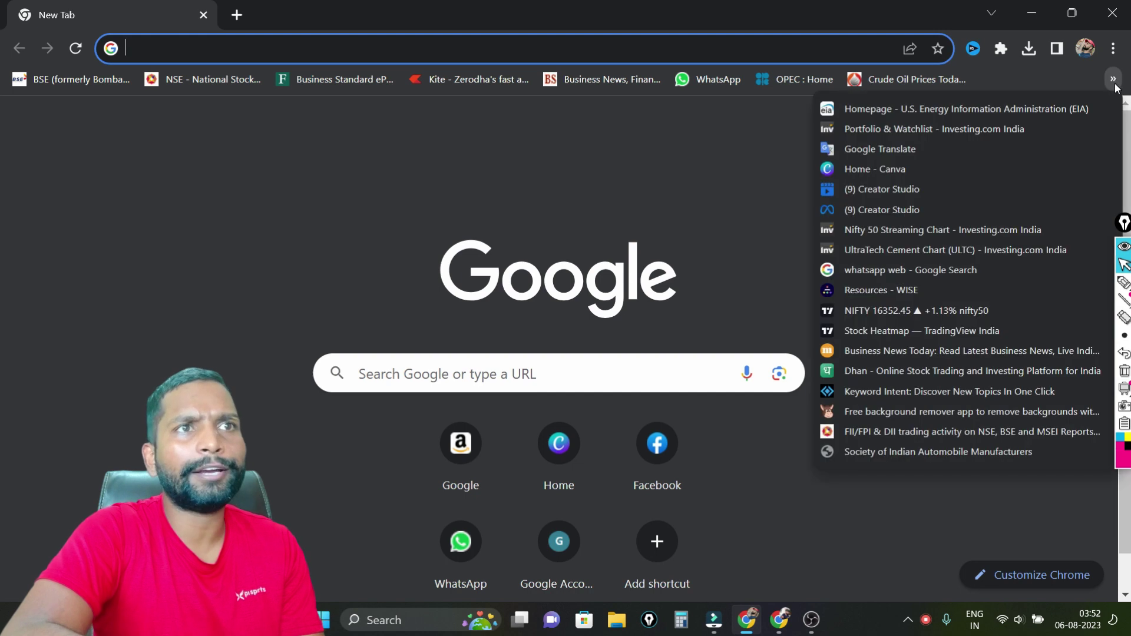
click(883, 331)
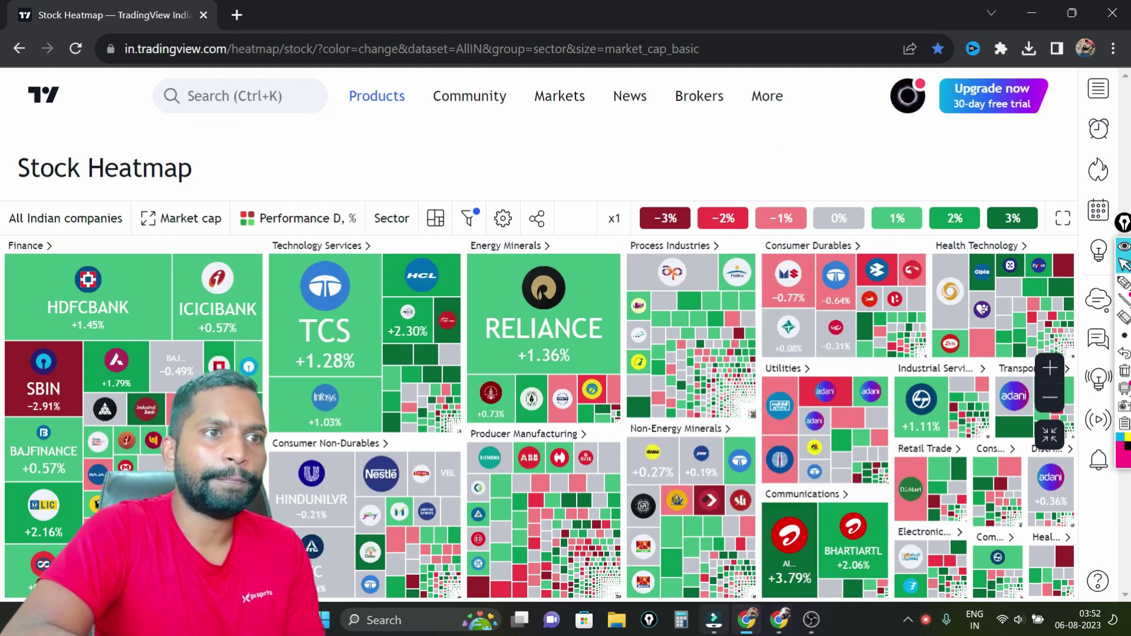
Step: Switch to OBS and open the Stream section of its settings
click(714, 619)
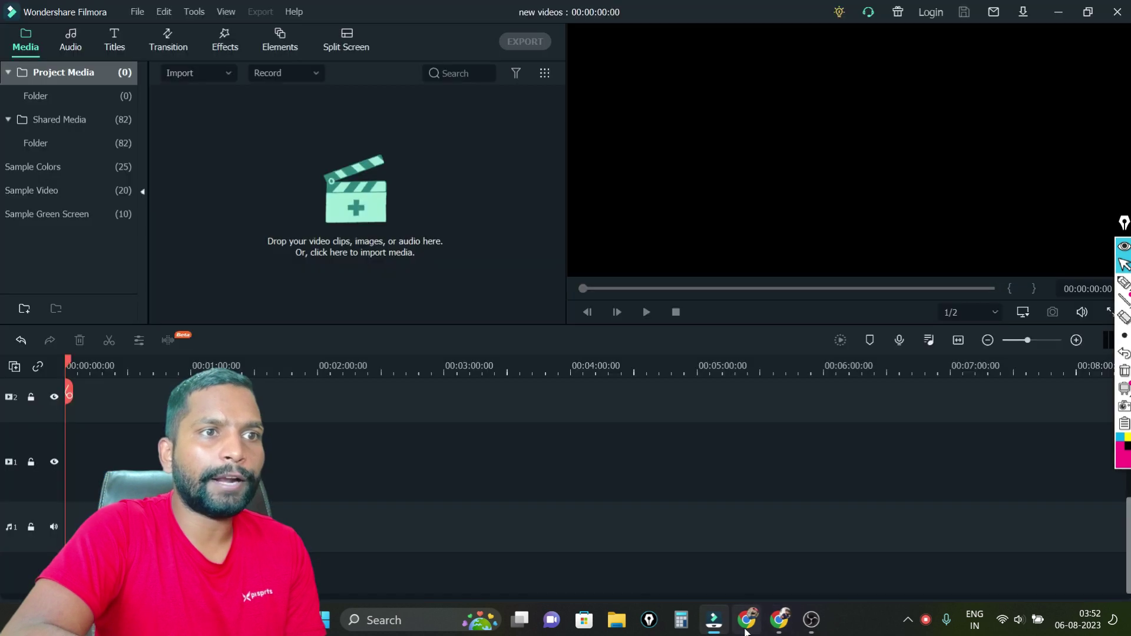
click(746, 620)
click(812, 620)
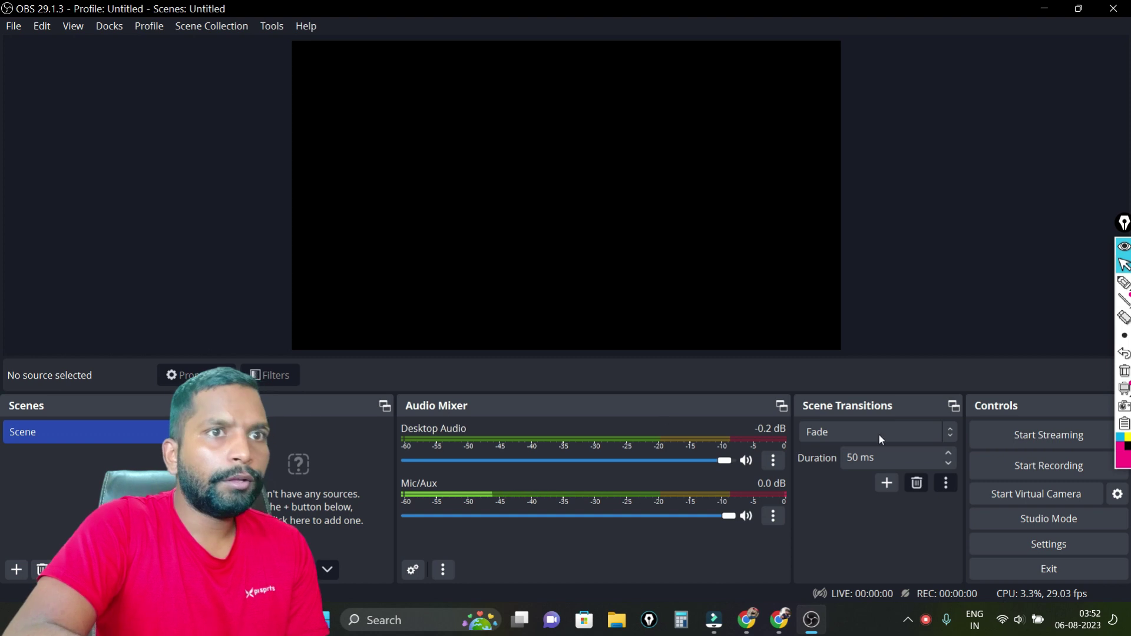
click(1063, 549)
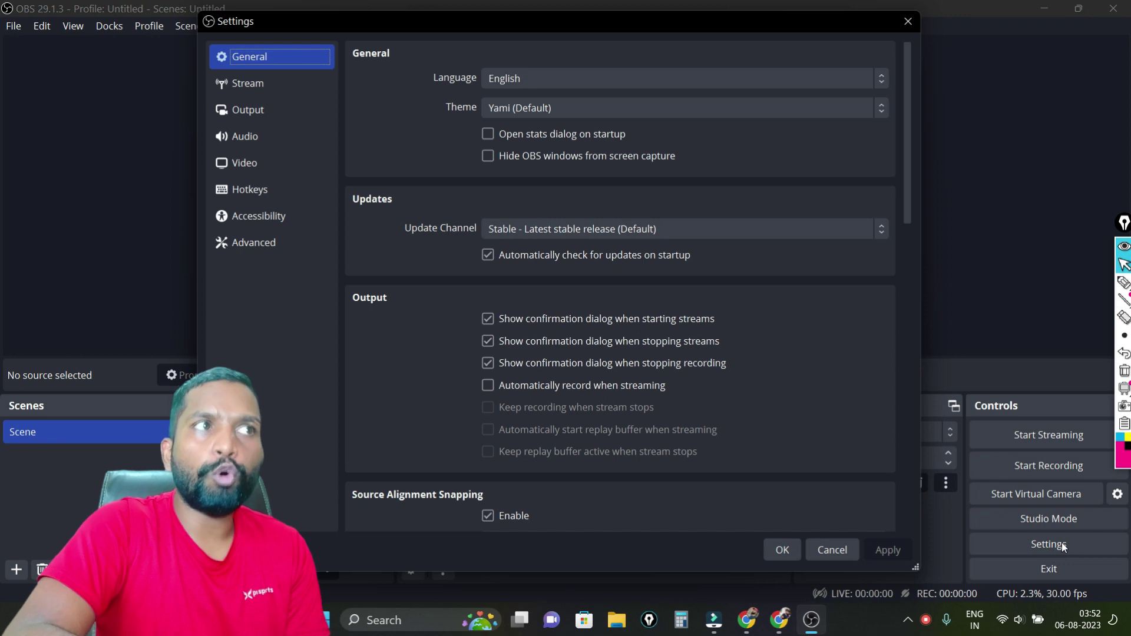
click(250, 85)
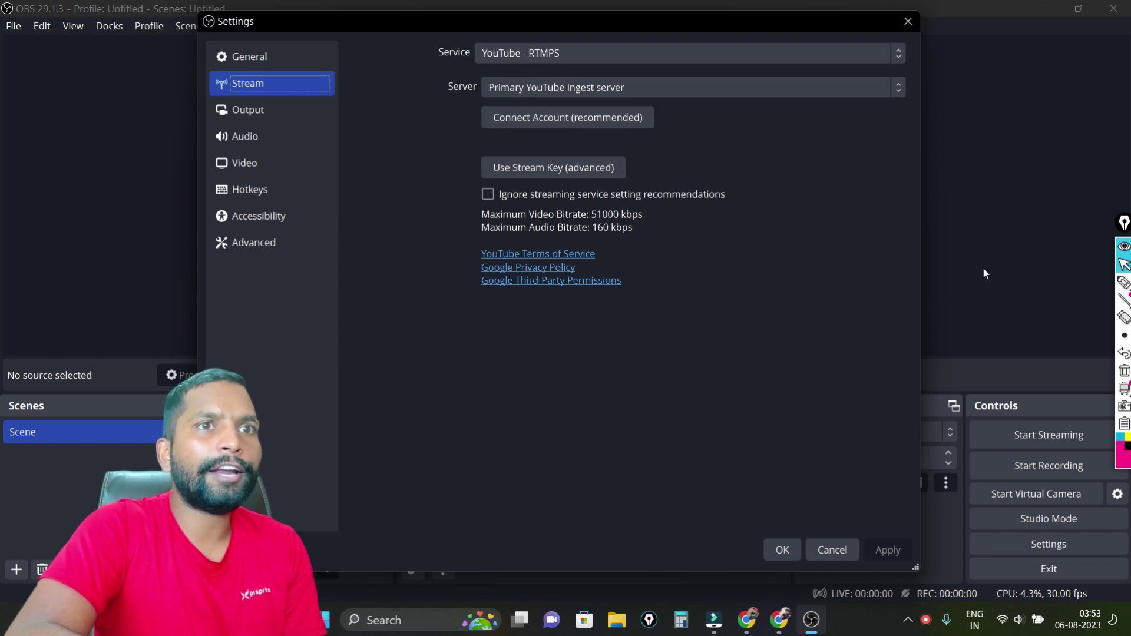
Step: Mark the YouTube - RTMPS service and the primary ingest server with the Epic Pen, and clear the ink
click(1124, 283)
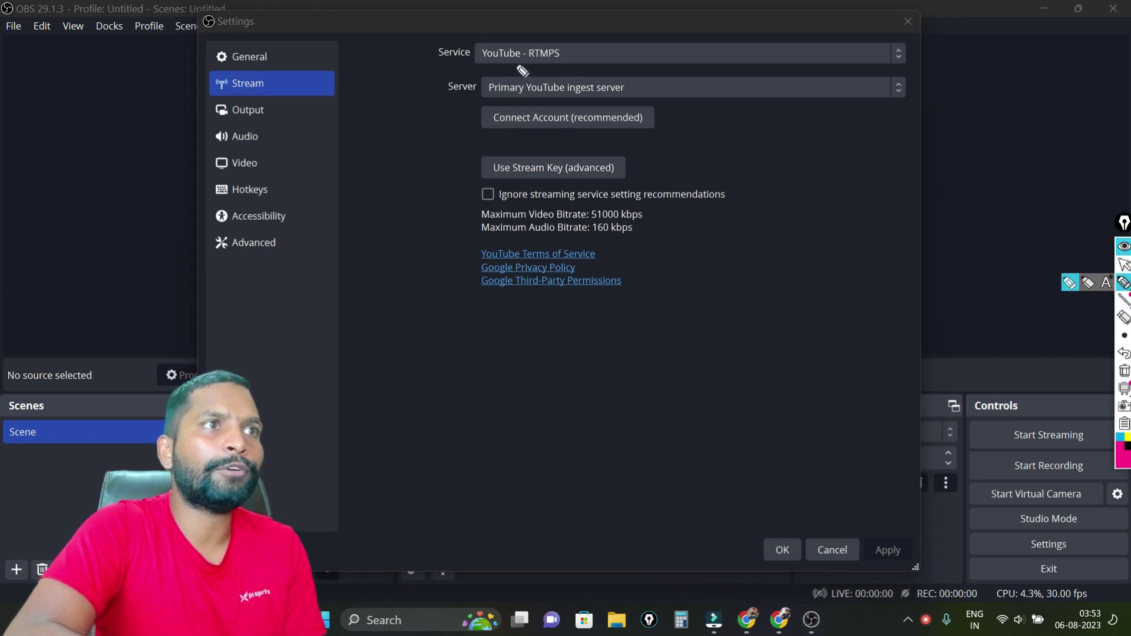
drag(513, 64, 533, 71)
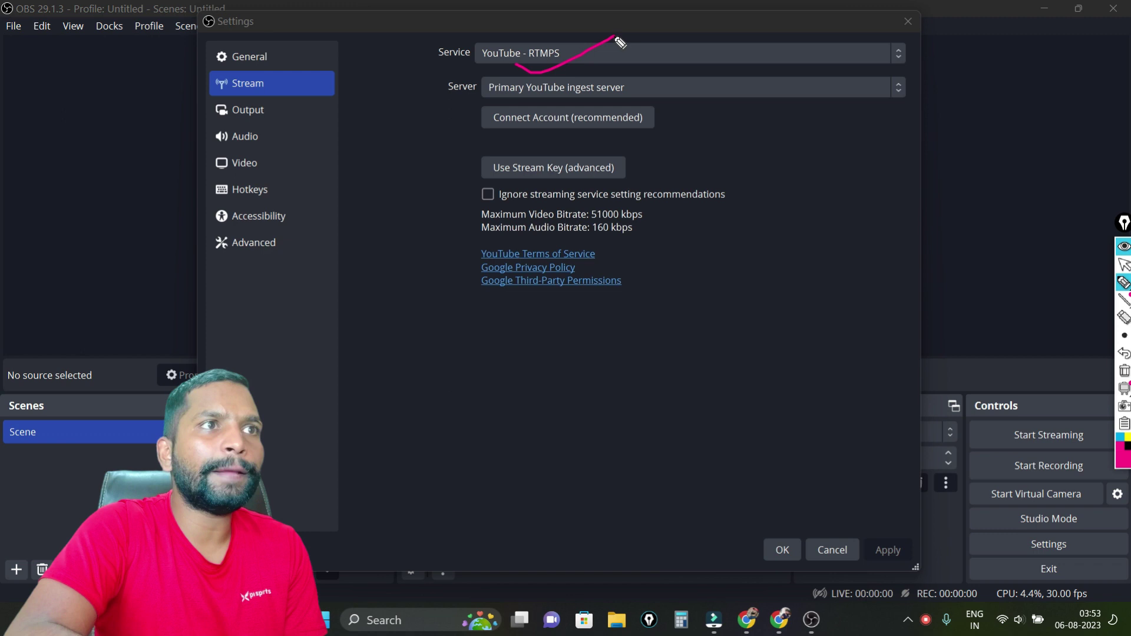
drag(504, 102, 604, 82)
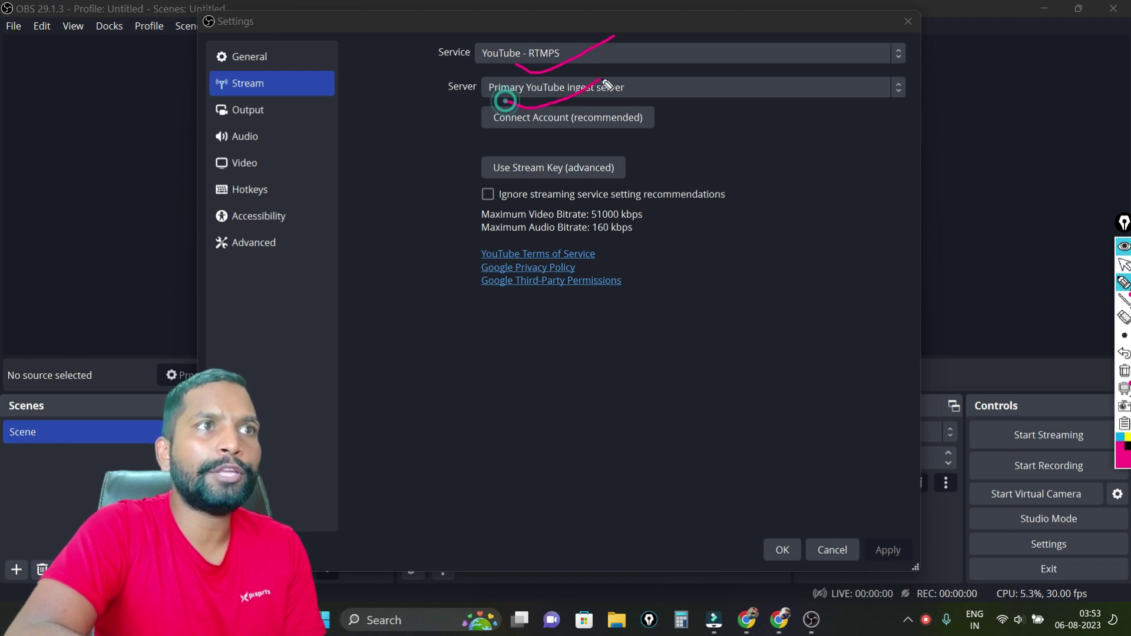
click(1124, 370)
mouse_move(566, 75)
mouse_down()
mouse_move(640, 74)
mouse_move(724, 35)
mouse_up()
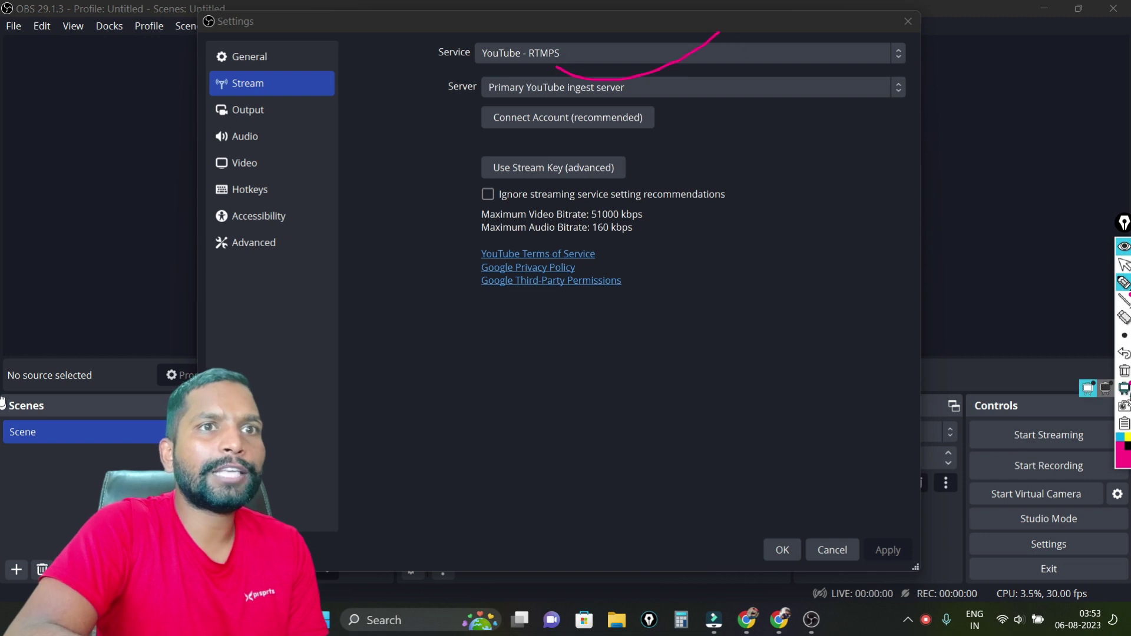
click(1124, 370)
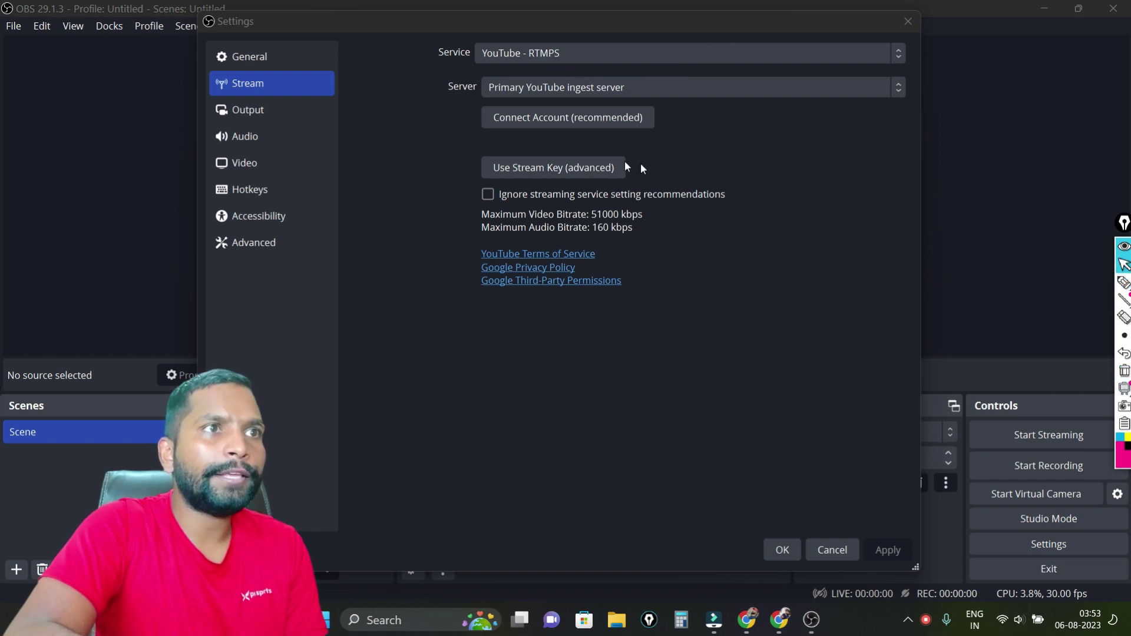
Step: Choose to use a stream key for the connection, and temporarily mark the key field and Get Stream Key option with the Epic Pen
click(578, 171)
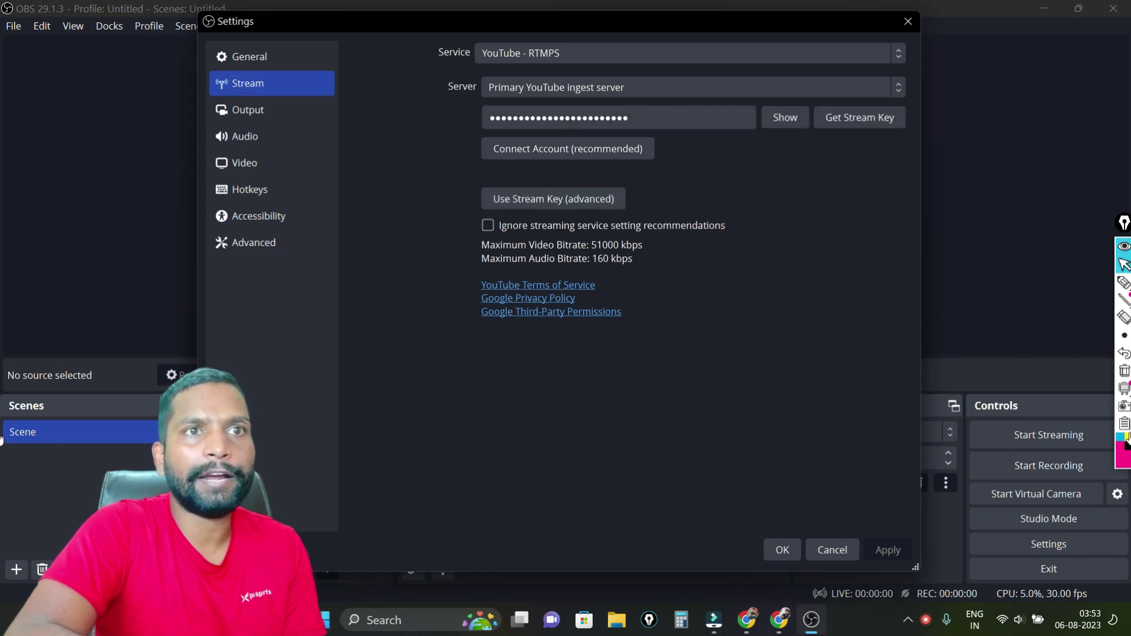
click(1124, 283)
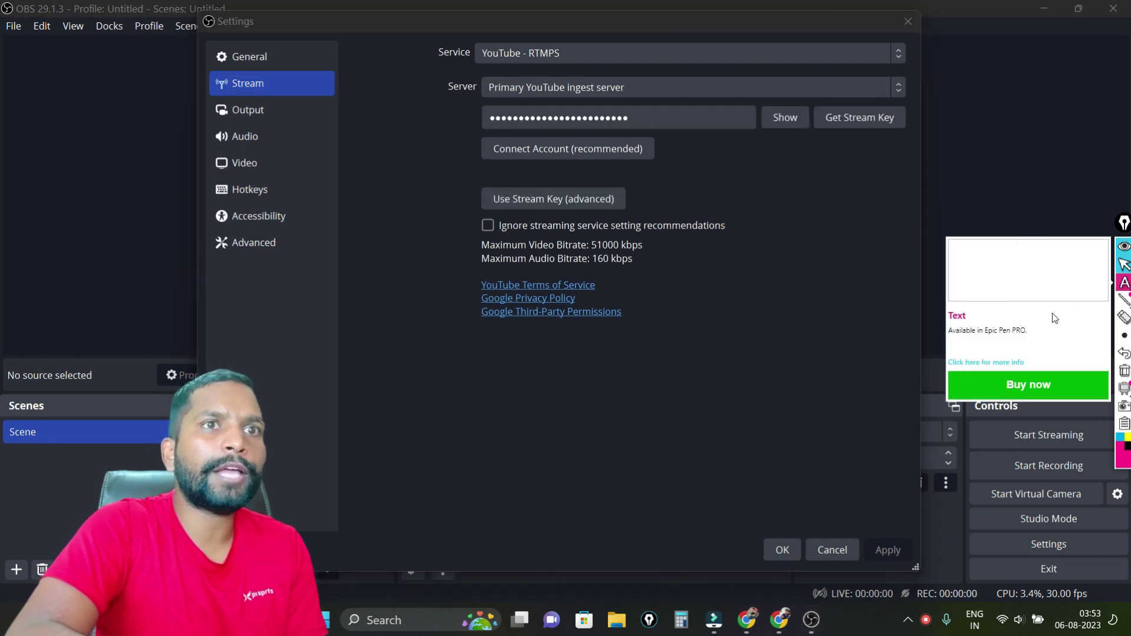
click(1125, 287)
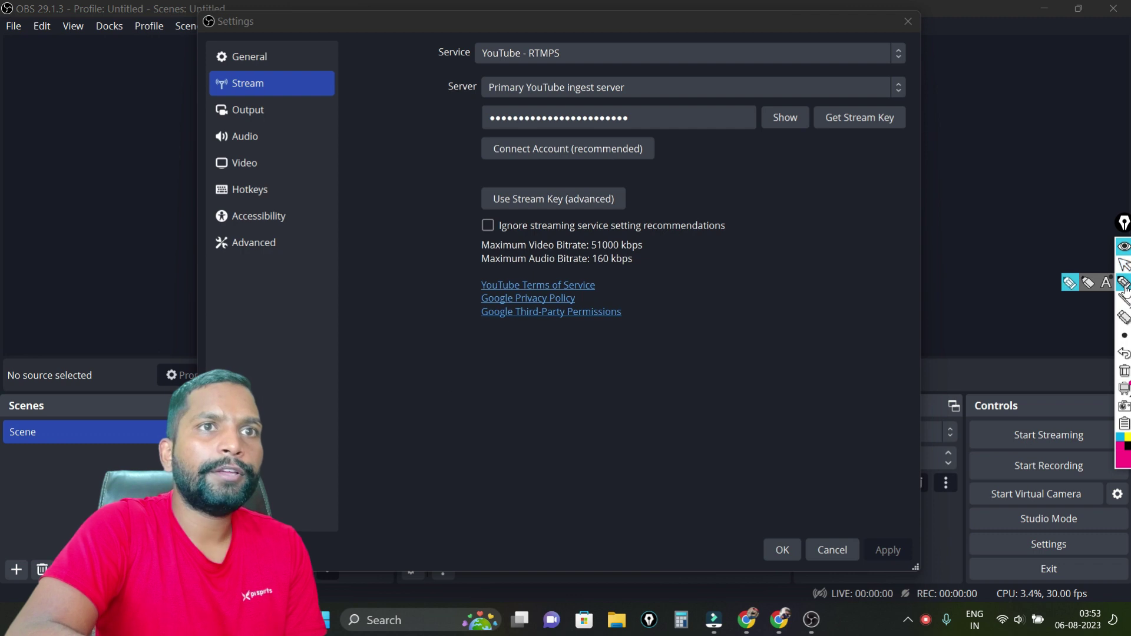
mouse_move(666, 111)
mouse_down()
mouse_move(518, 105)
mouse_move(540, 158)
mouse_up()
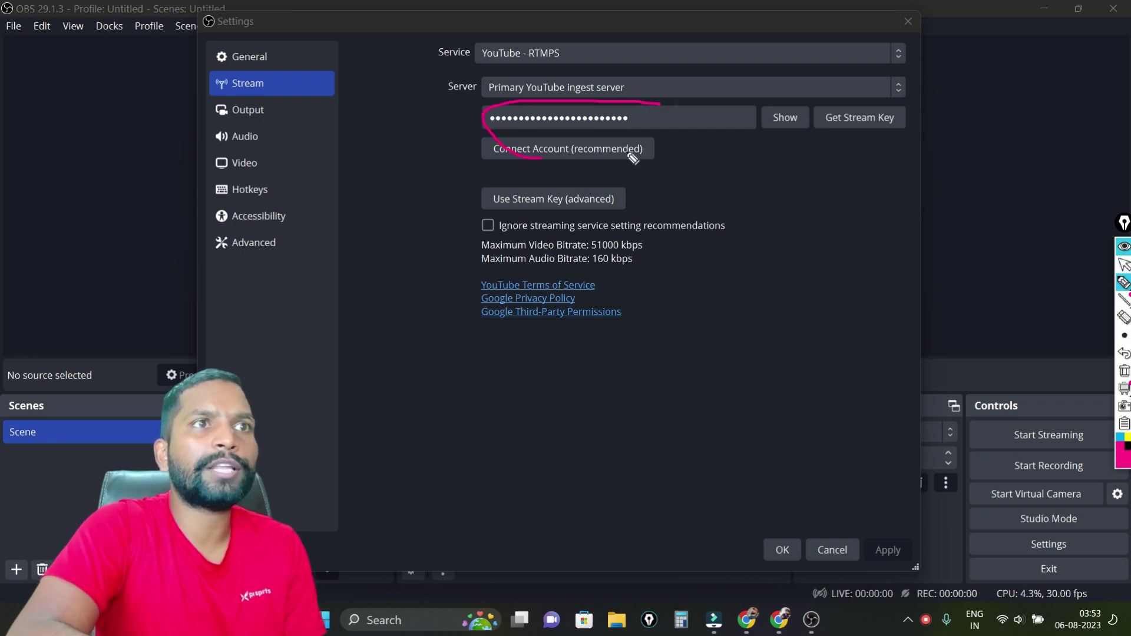
mouse_move(812, 141)
mouse_down()
mouse_move(911, 157)
mouse_move(915, 127)
mouse_up()
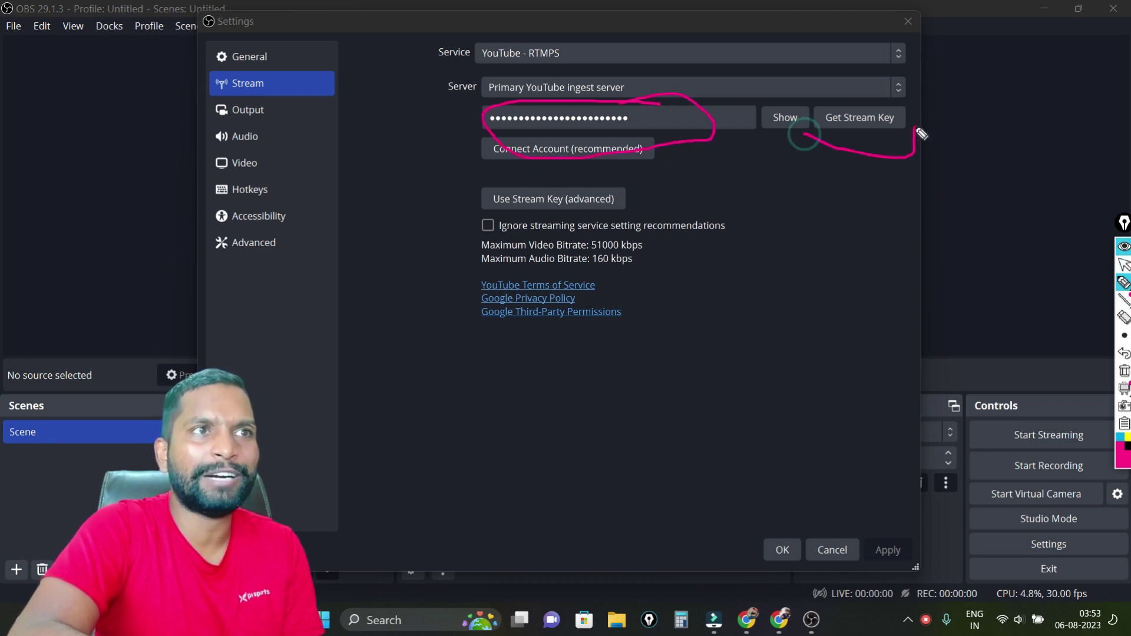
drag(612, 116, 701, 130)
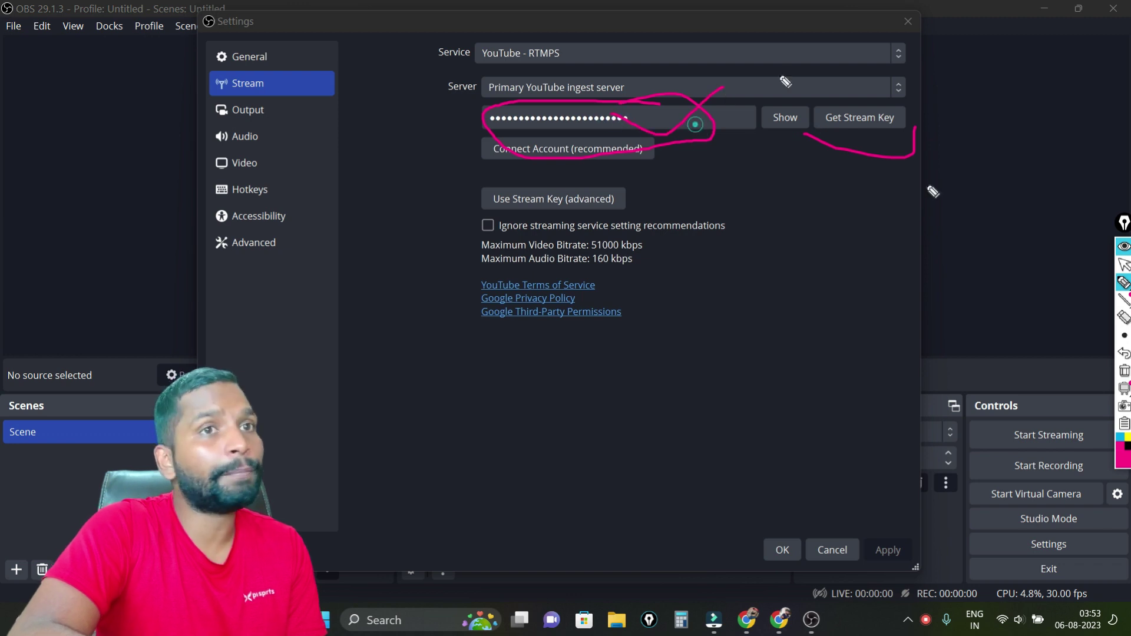
click(1121, 268)
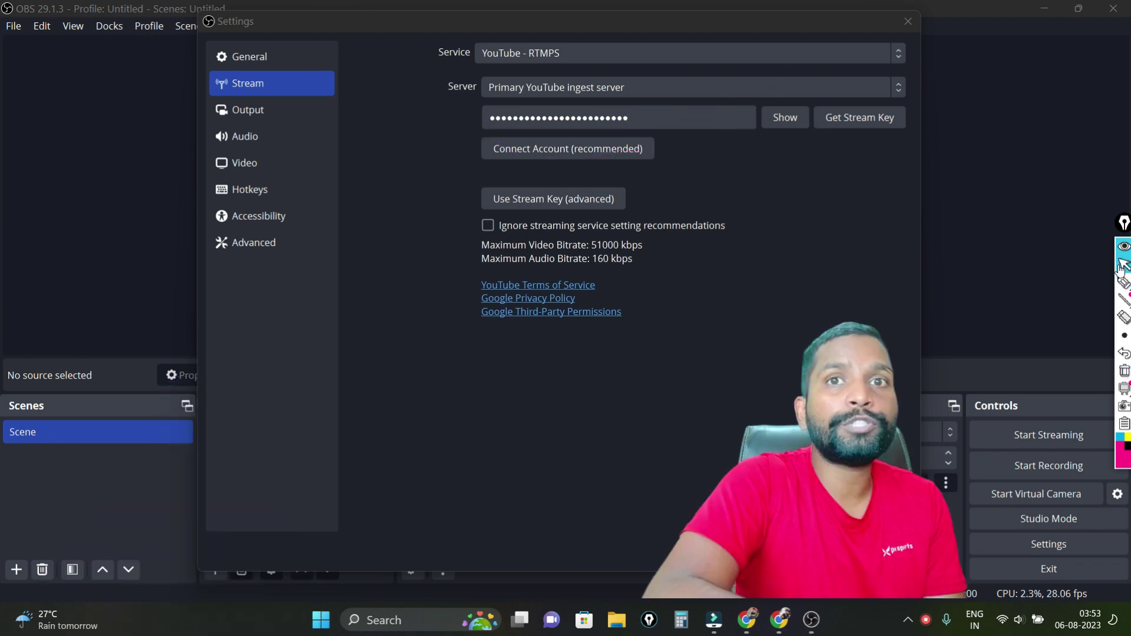
Step: Switch back to the YouTube Studio stream dashboard and look over its stream settings
click(780, 619)
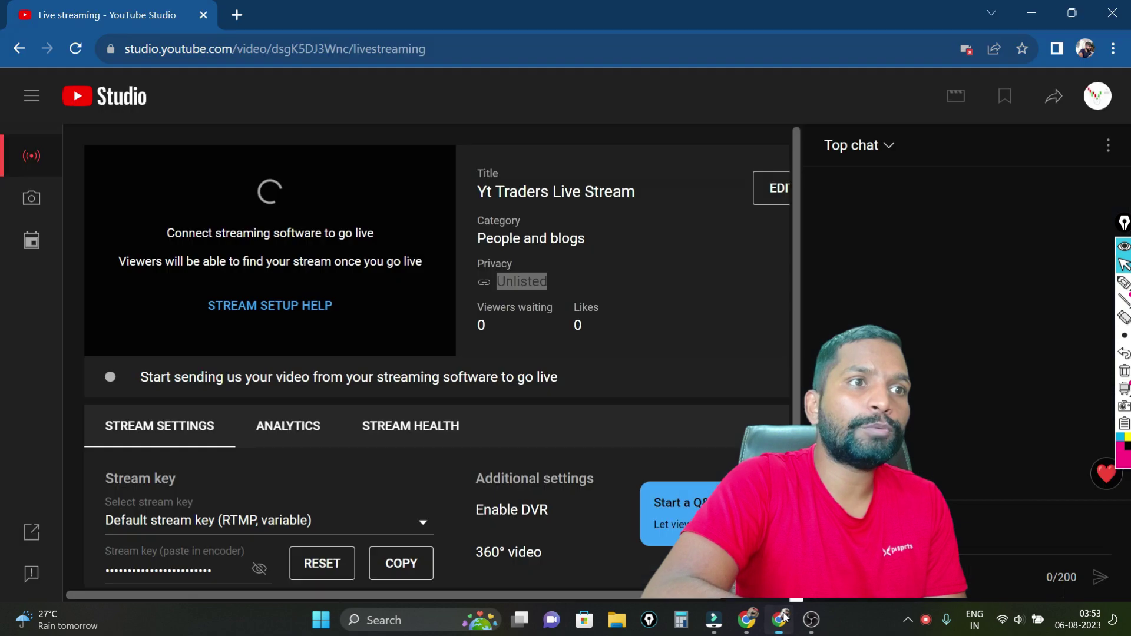
scroll(475, 462, down, 2)
scroll(475, 462, up, 2)
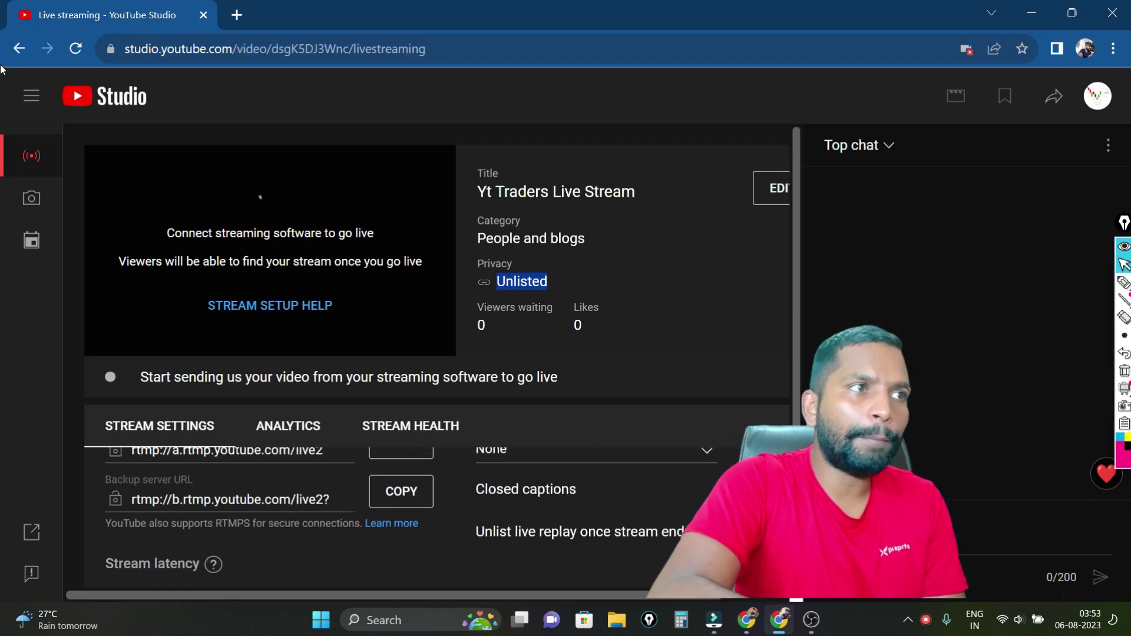
scroll(699, 479, down, 1)
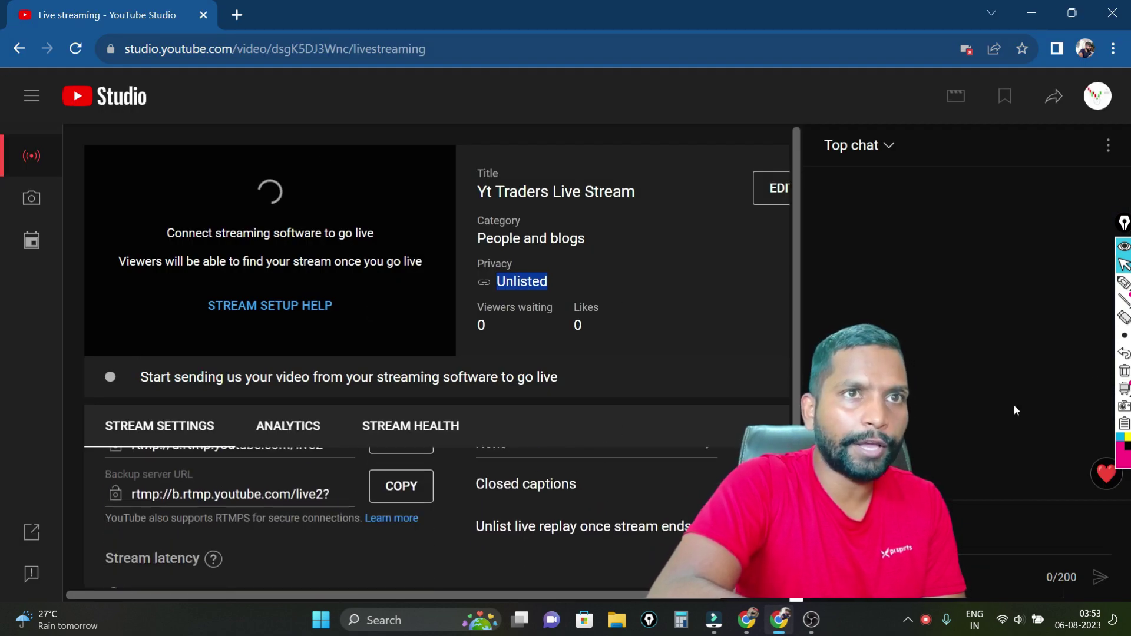
click(1124, 282)
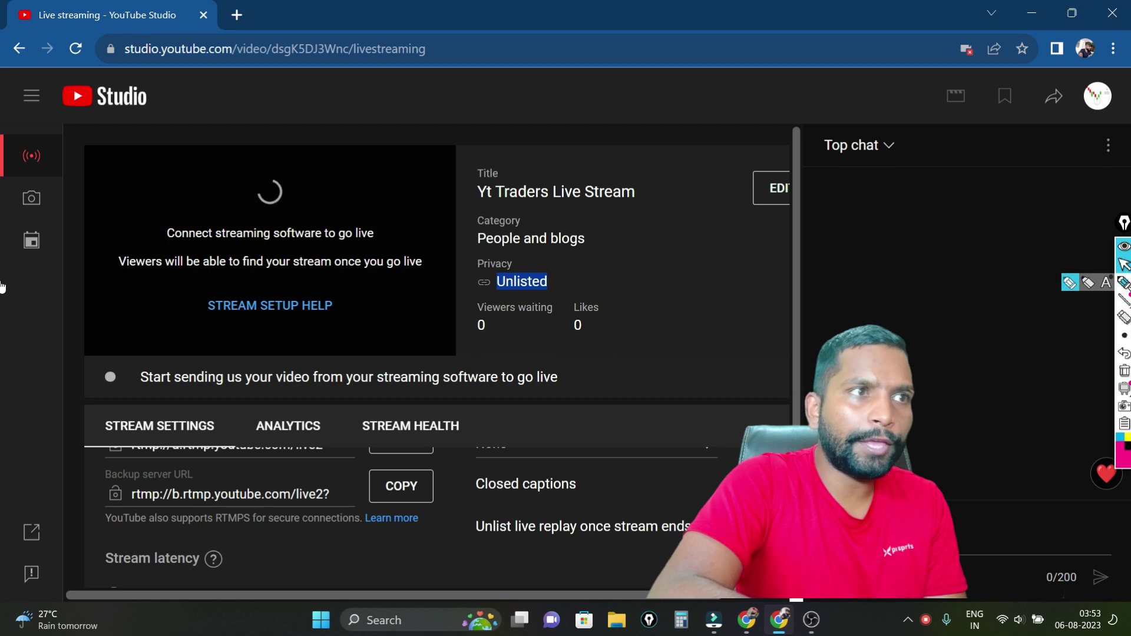
click(1125, 228)
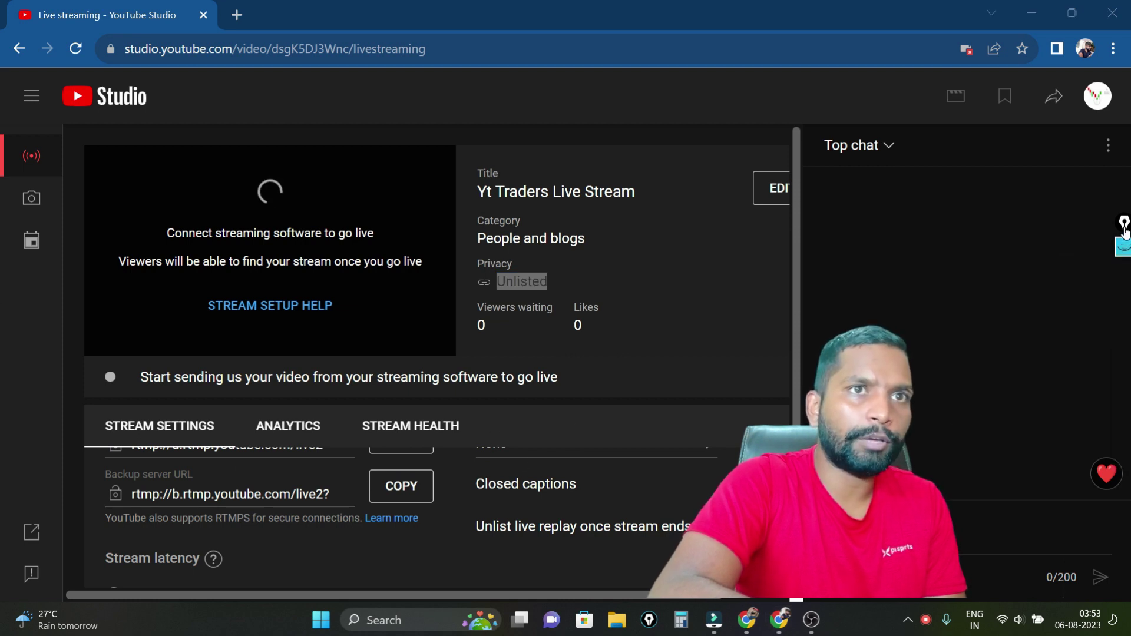
scroll(324, 540, up, 2)
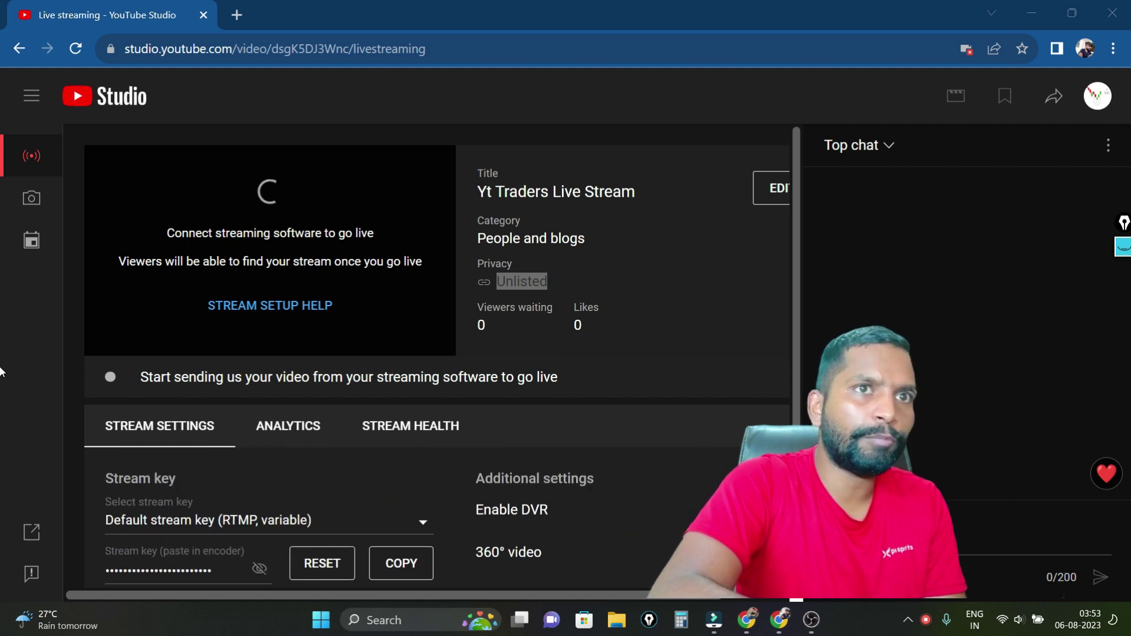
Step: Mark the dashboard's stream key and its Reset and Copy options with the Epic Pen, and clear the ink
click(1124, 250)
click(1123, 282)
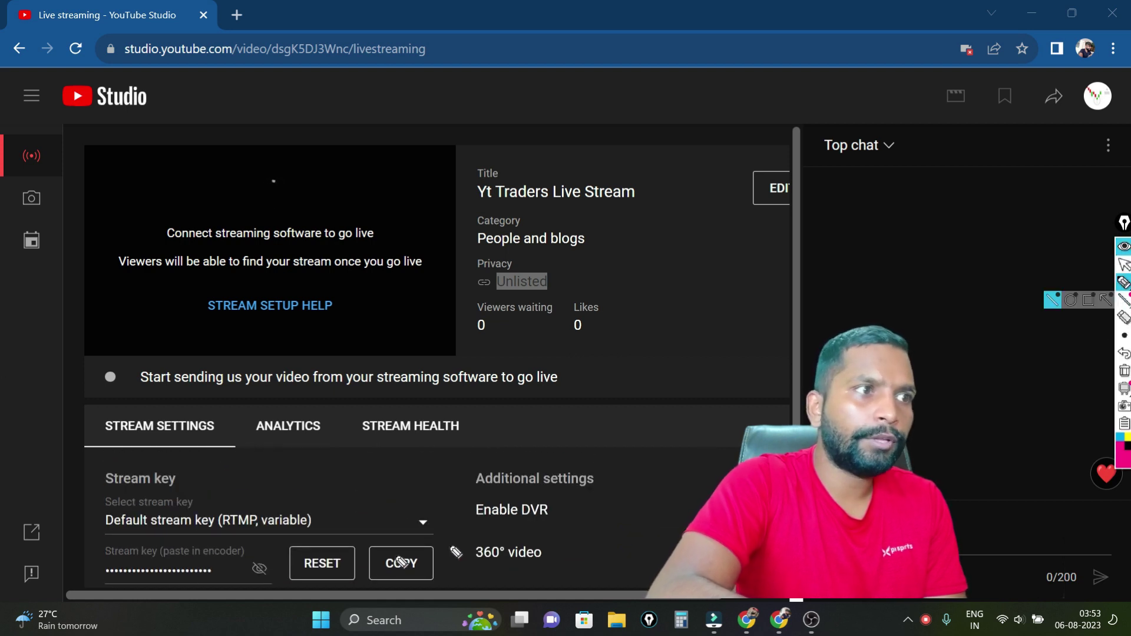
mouse_move(184, 576)
mouse_down()
mouse_move(210, 579)
mouse_move(341, 495)
mouse_up()
drag(260, 571, 413, 478)
mouse_move(433, 537)
mouse_down()
mouse_move(401, 538)
mouse_move(432, 560)
mouse_up()
drag(367, 550, 334, 605)
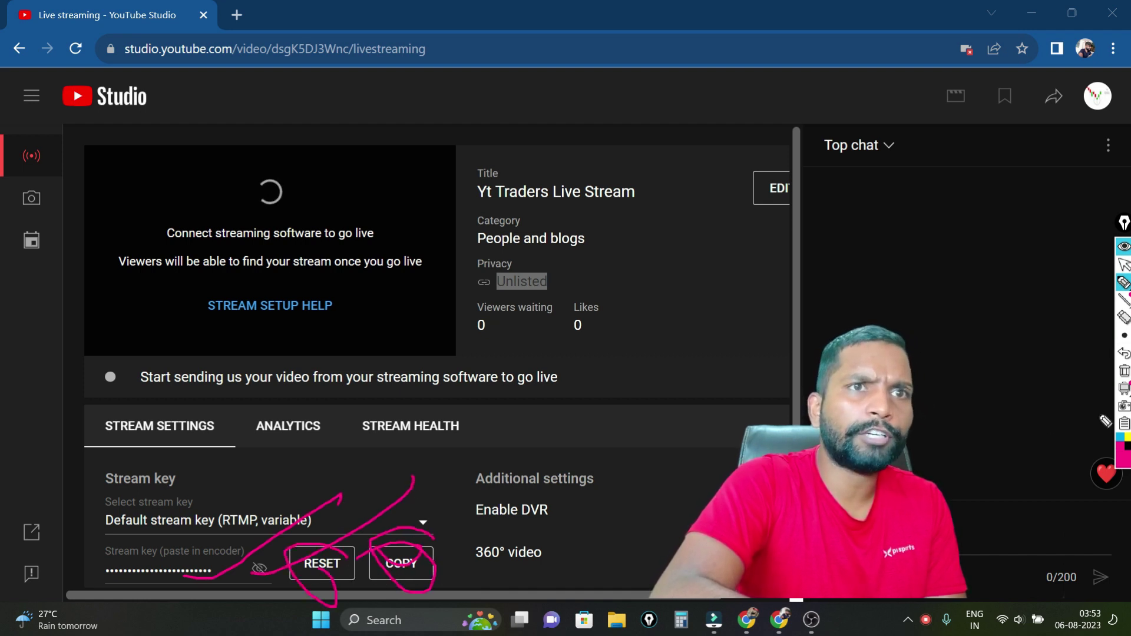
click(1123, 369)
Step: Copy the default stream key from the YouTube dashboard and switch back to the OBS stream settings
click(1124, 264)
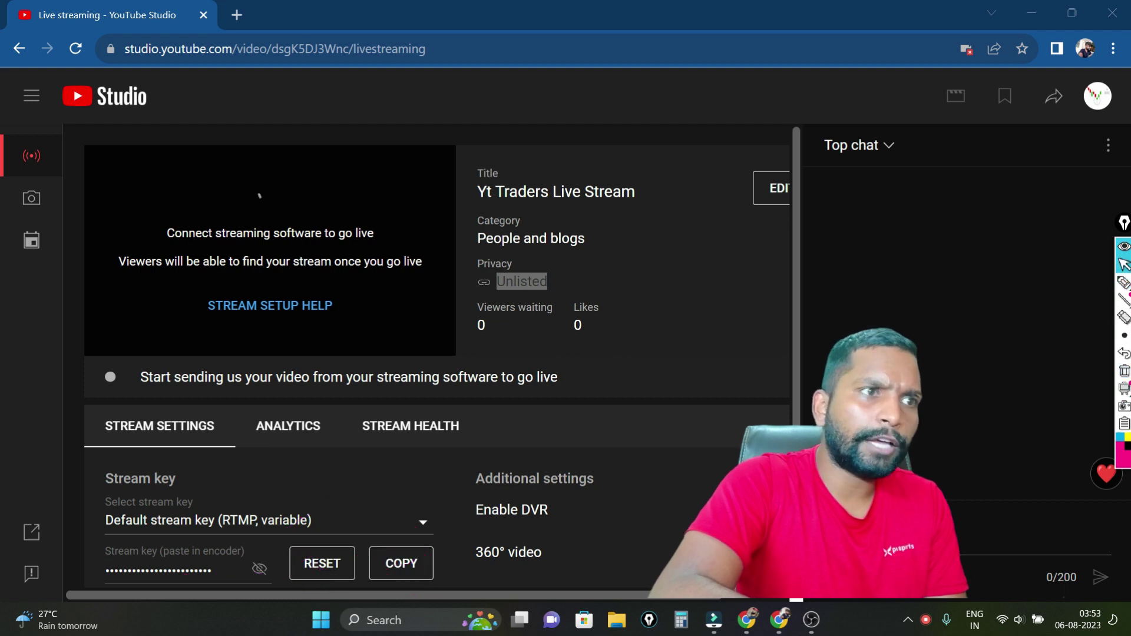
click(395, 567)
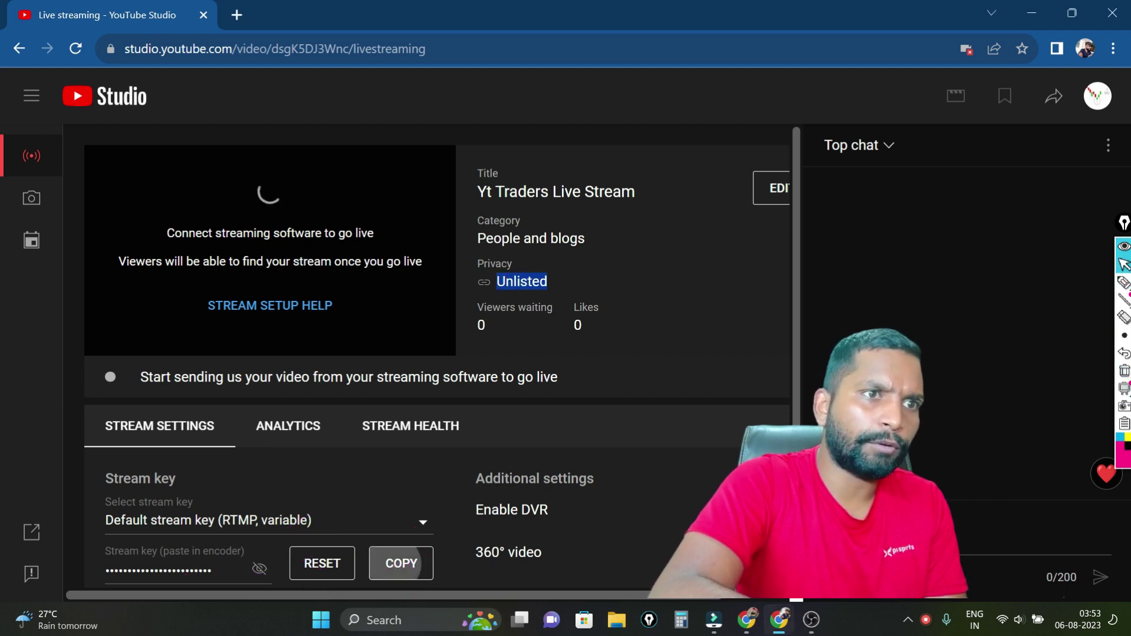
click(811, 622)
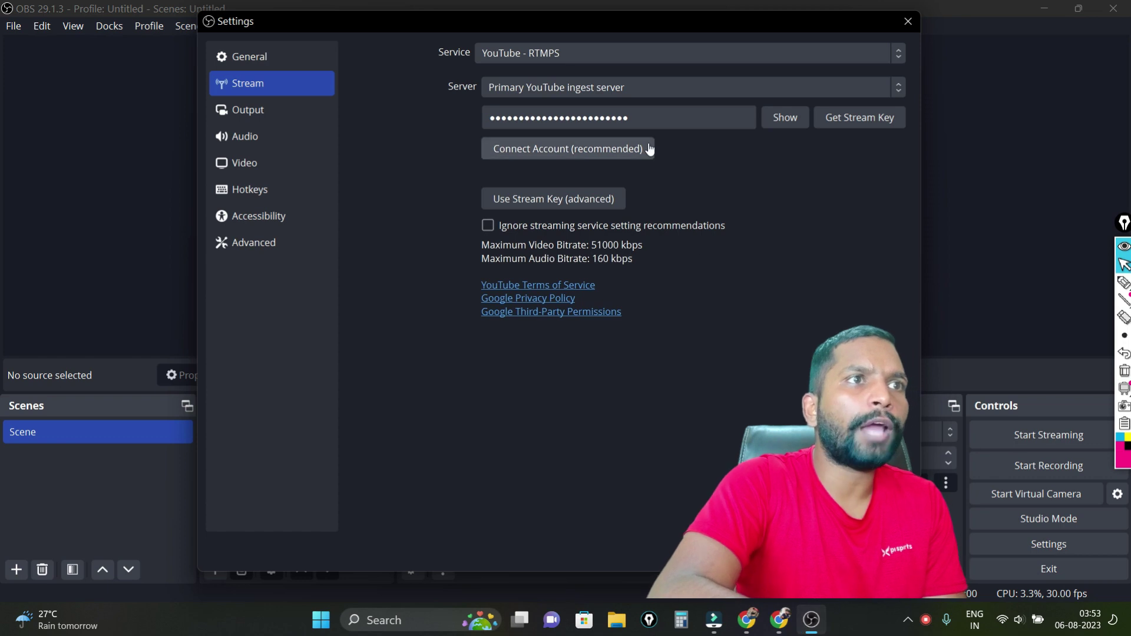
Step: Replace the stream key with the key copied from YouTube, then apply and close the settings
double_click(635, 124)
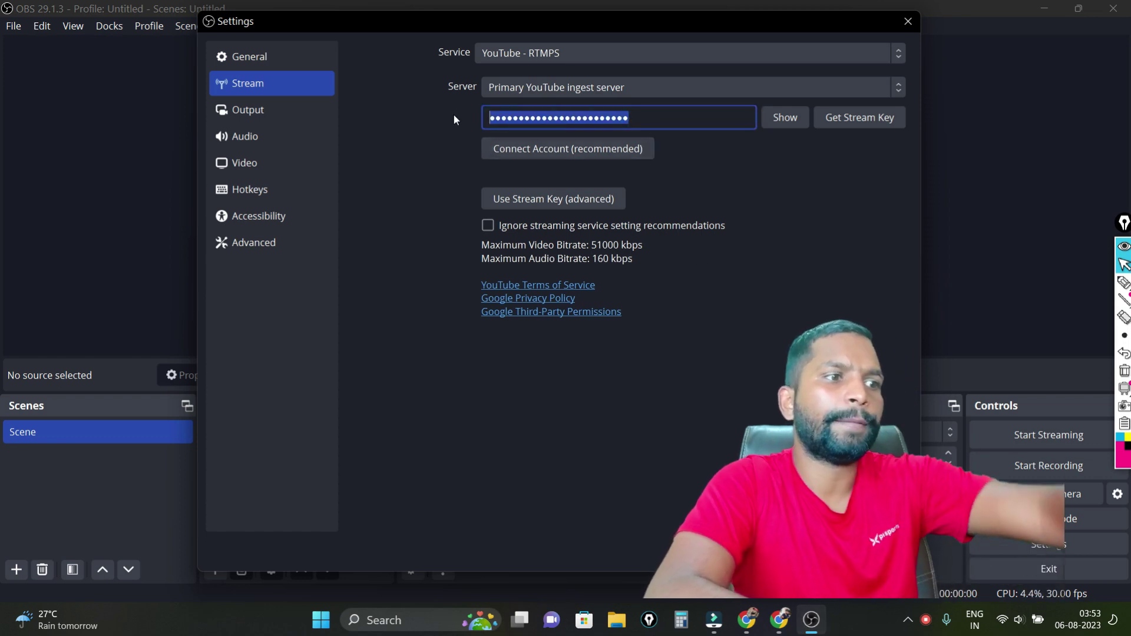
key(ctrl+v)
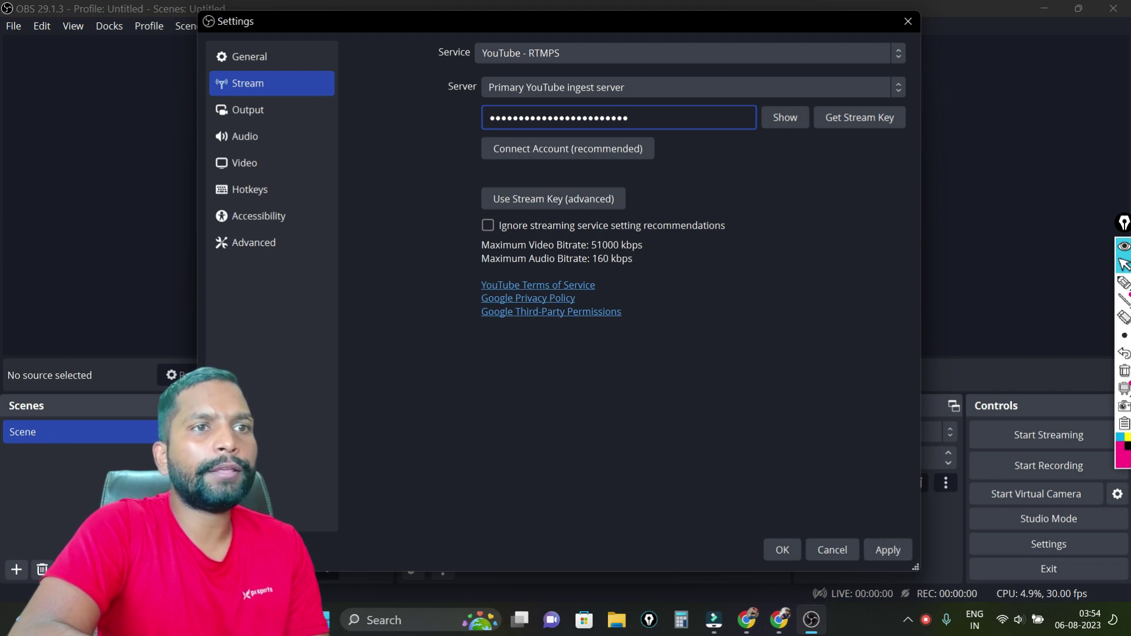
click(895, 552)
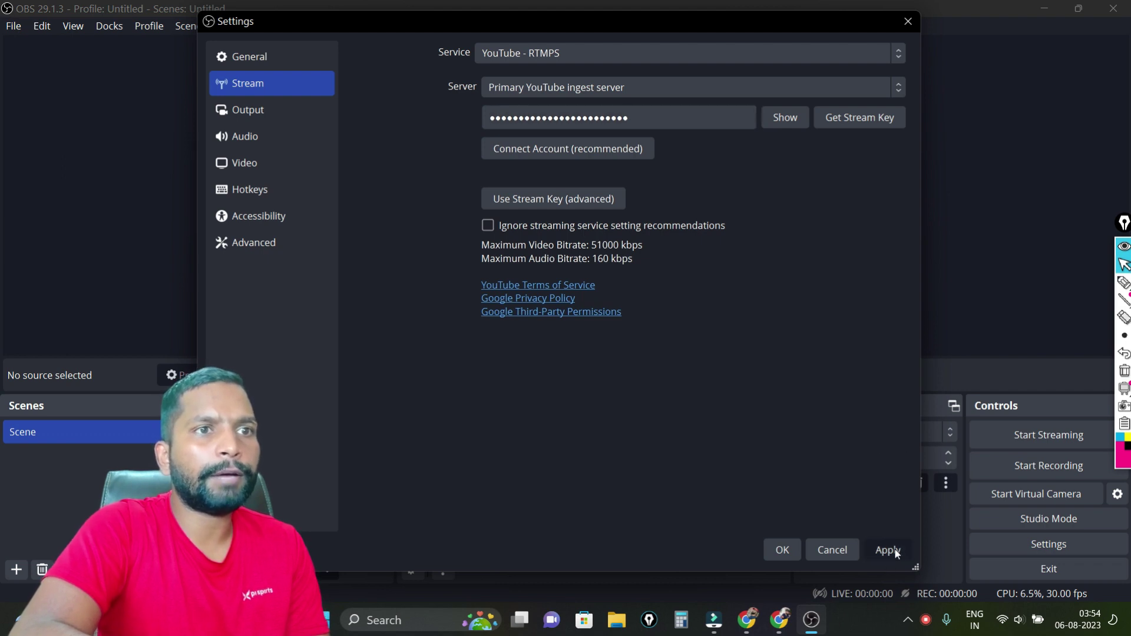
click(782, 551)
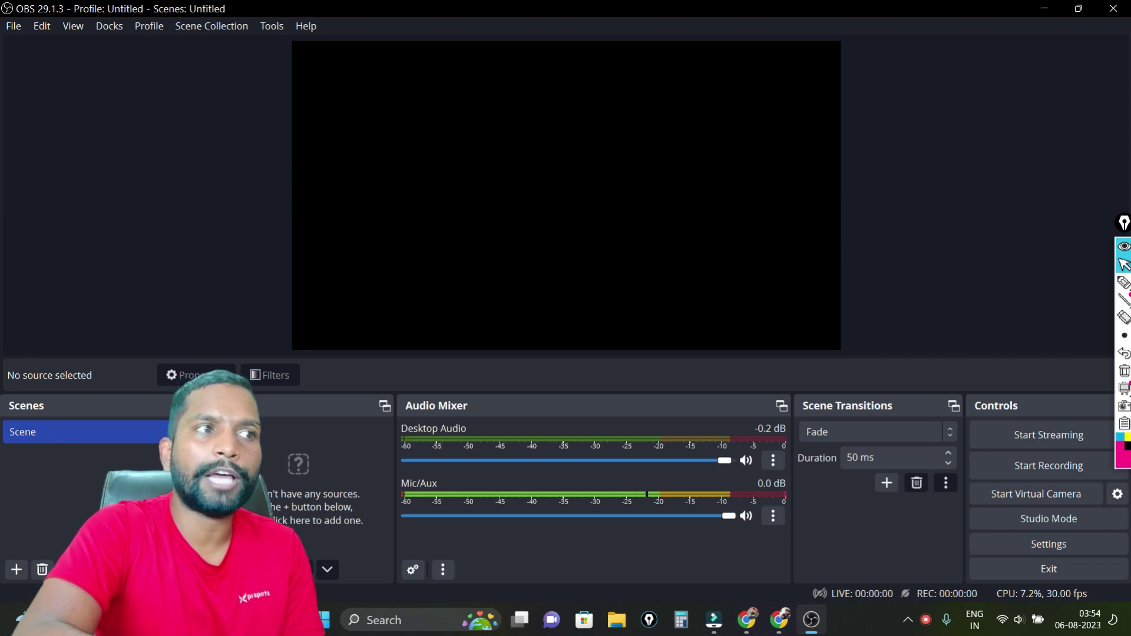
Step: Add a new Window Capture source that captures the Chrome window showing the TradingView India Stock Heatmap
click(221, 569)
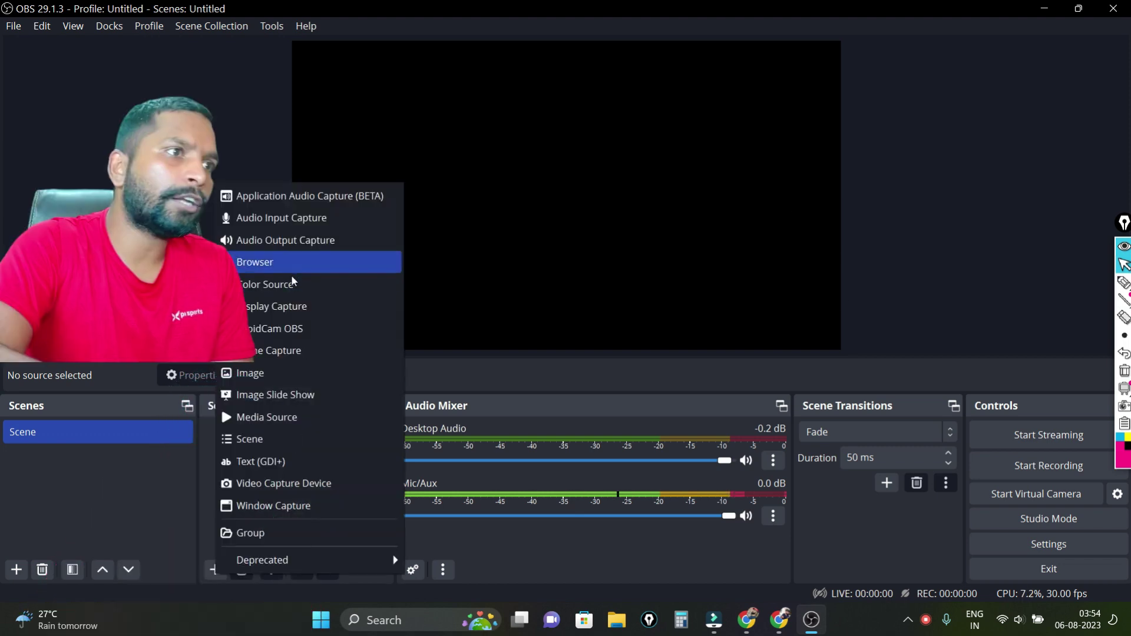
click(300, 505)
click(603, 397)
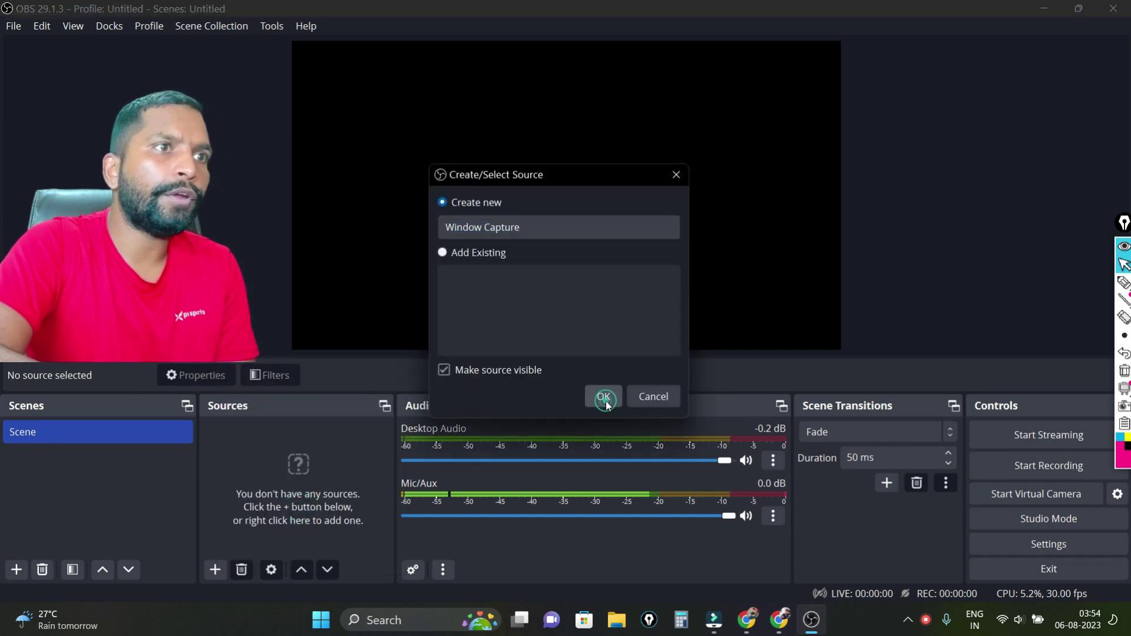
click(587, 309)
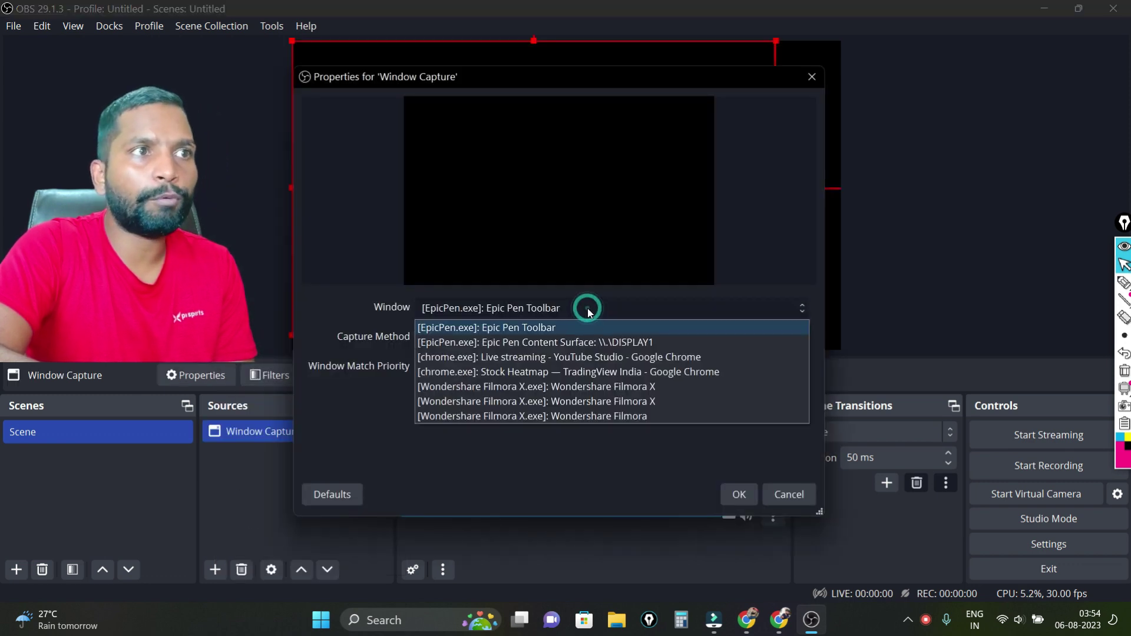
click(648, 372)
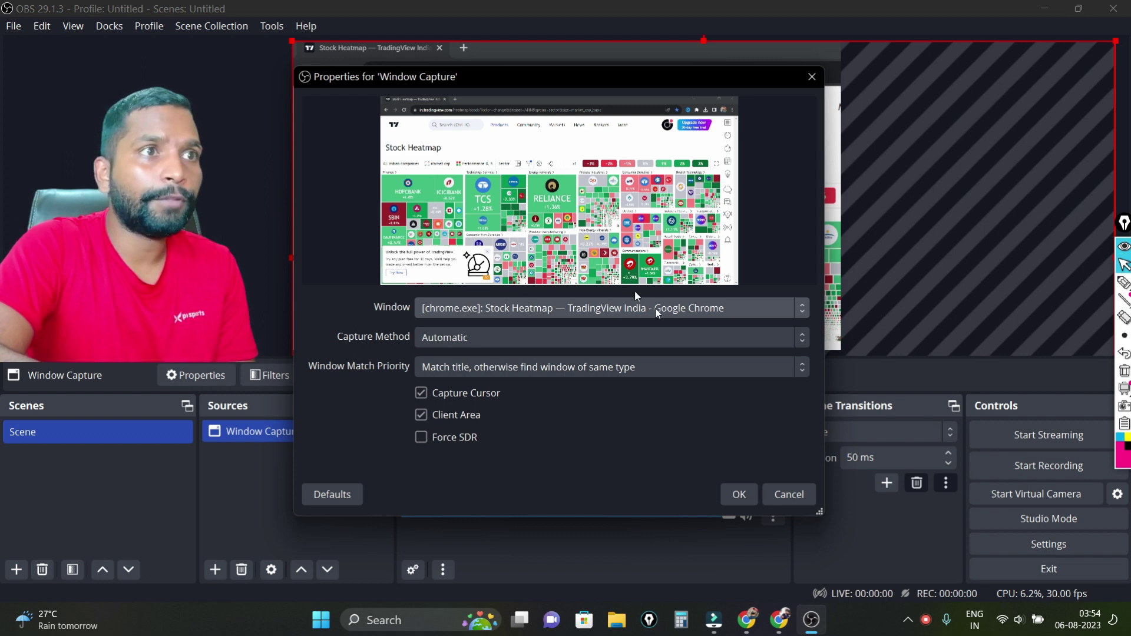
click(739, 495)
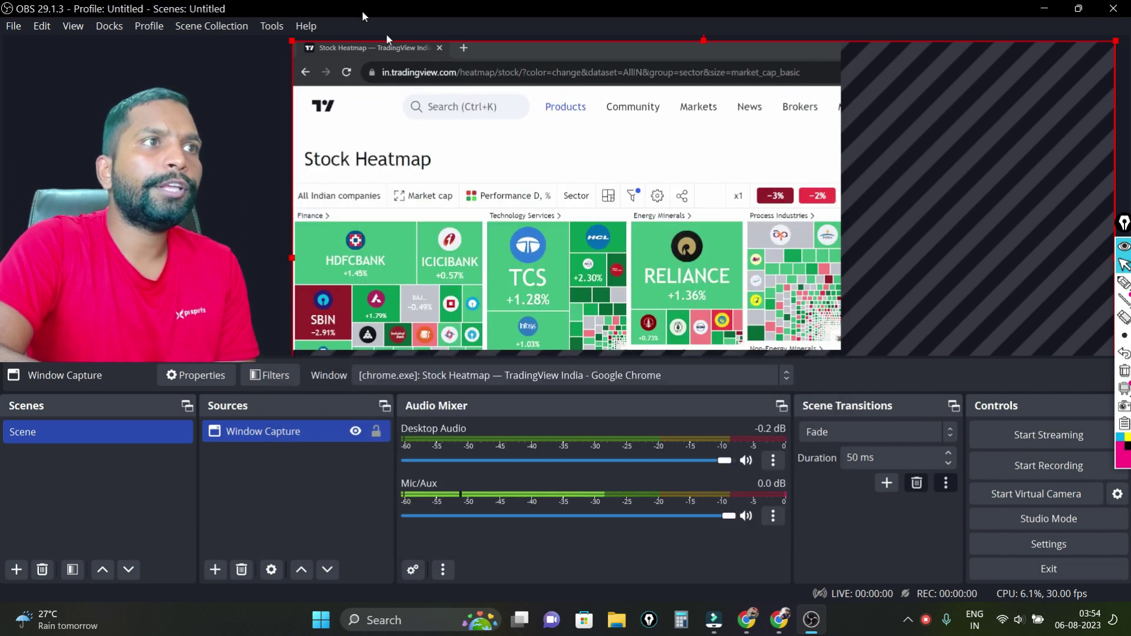
Step: Fit the Window Capture source to the screen and deselect it
right_click(543, 175)
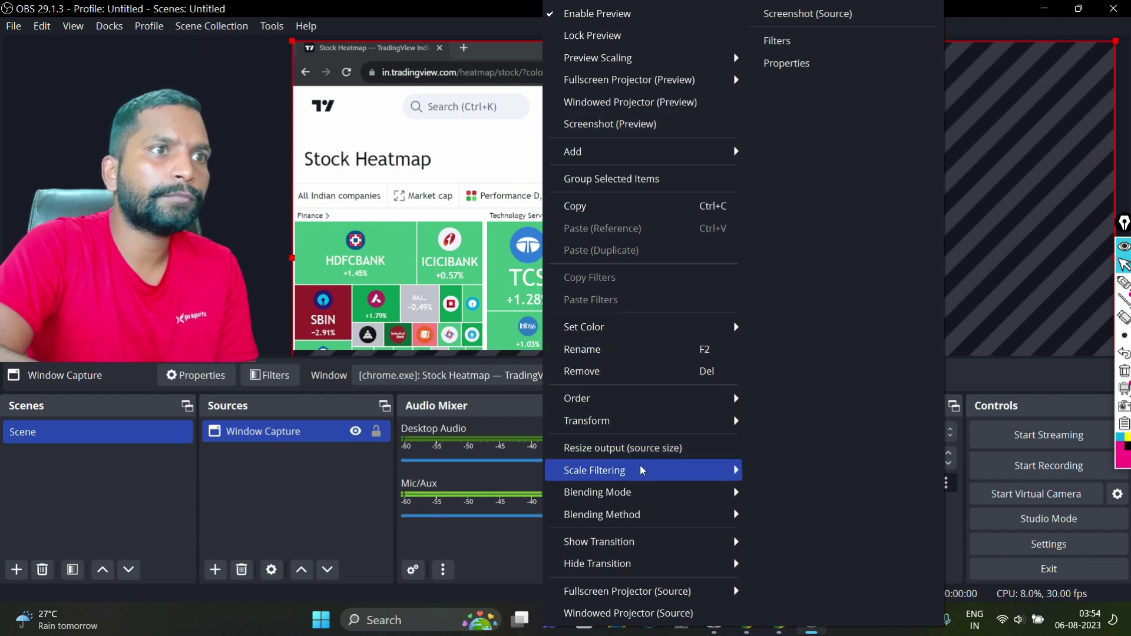
click(622, 421)
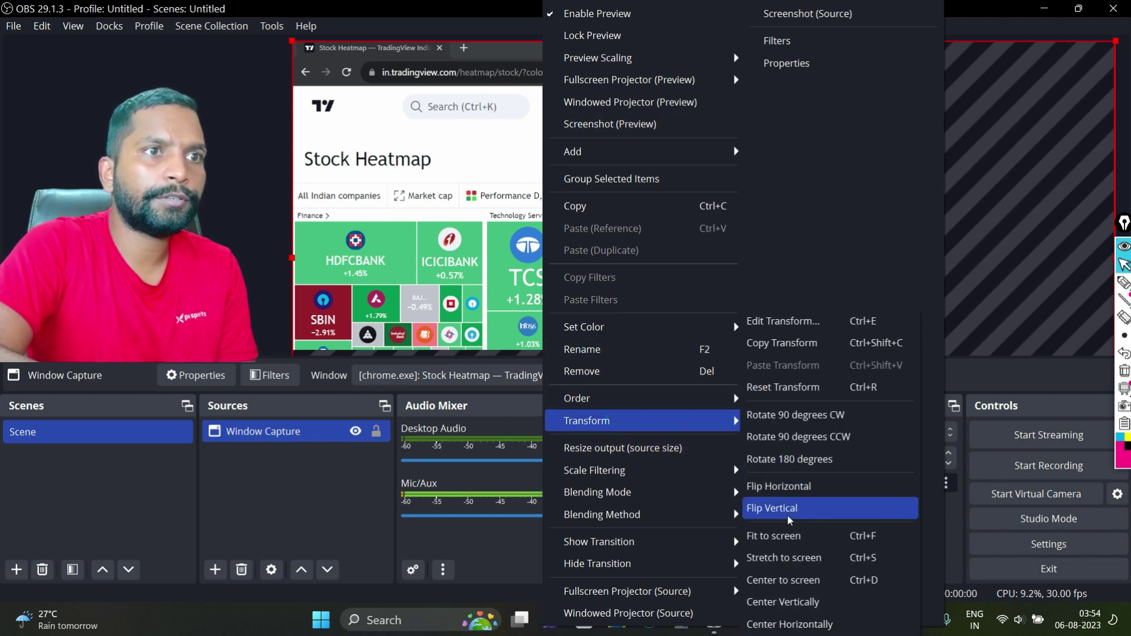
click(789, 536)
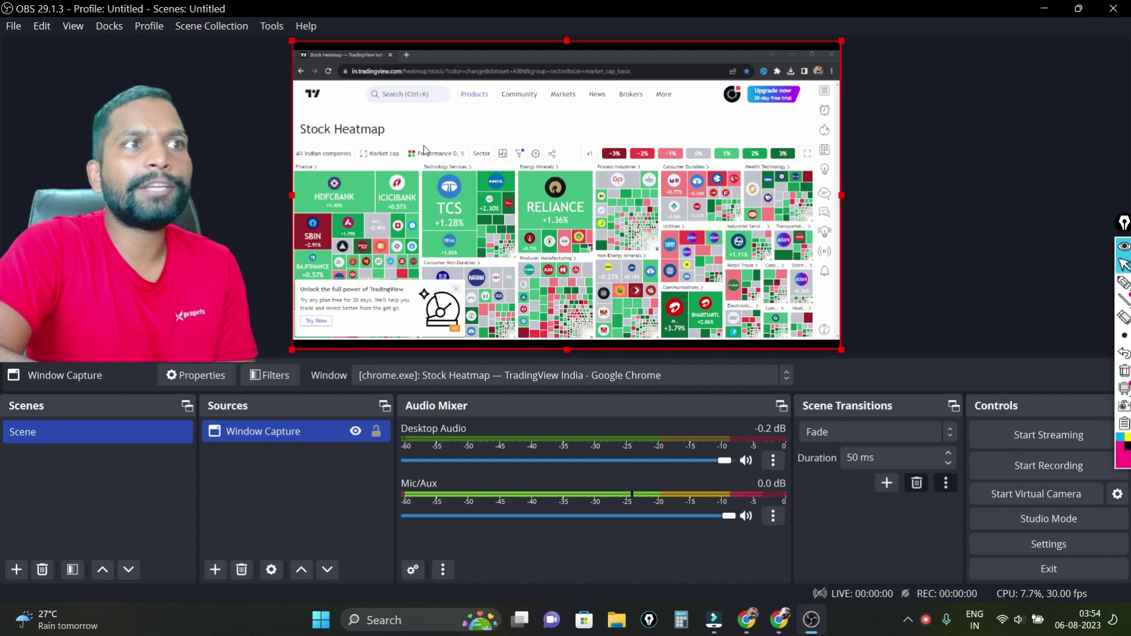
click(935, 298)
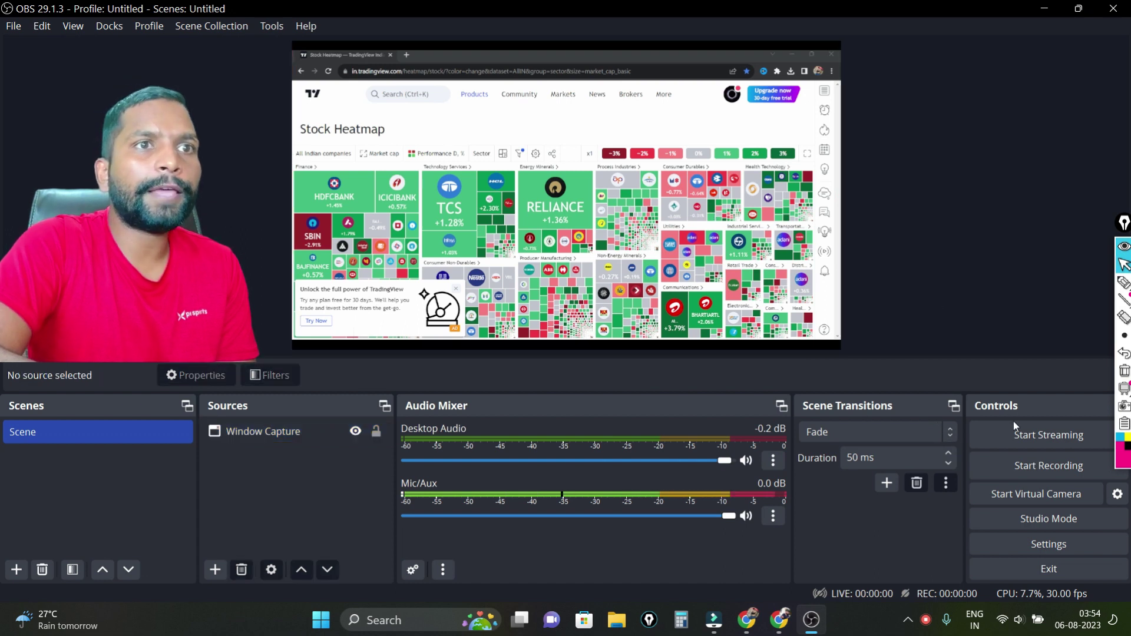
Step: Start streaming and confirm it, briefly marking the Start Streaming and Yes options with the Epic Pen before confirming
click(1054, 436)
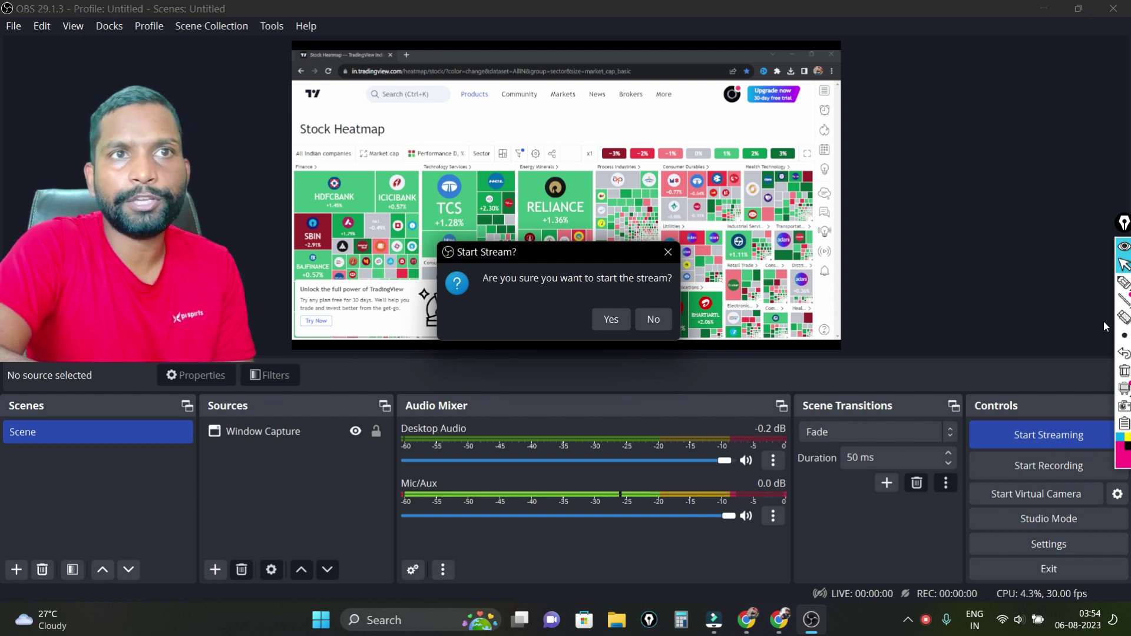
click(1123, 282)
mouse_move(1068, 396)
mouse_down()
mouse_move(1002, 415)
mouse_move(1042, 463)
mouse_move(1060, 417)
mouse_move(991, 408)
mouse_up()
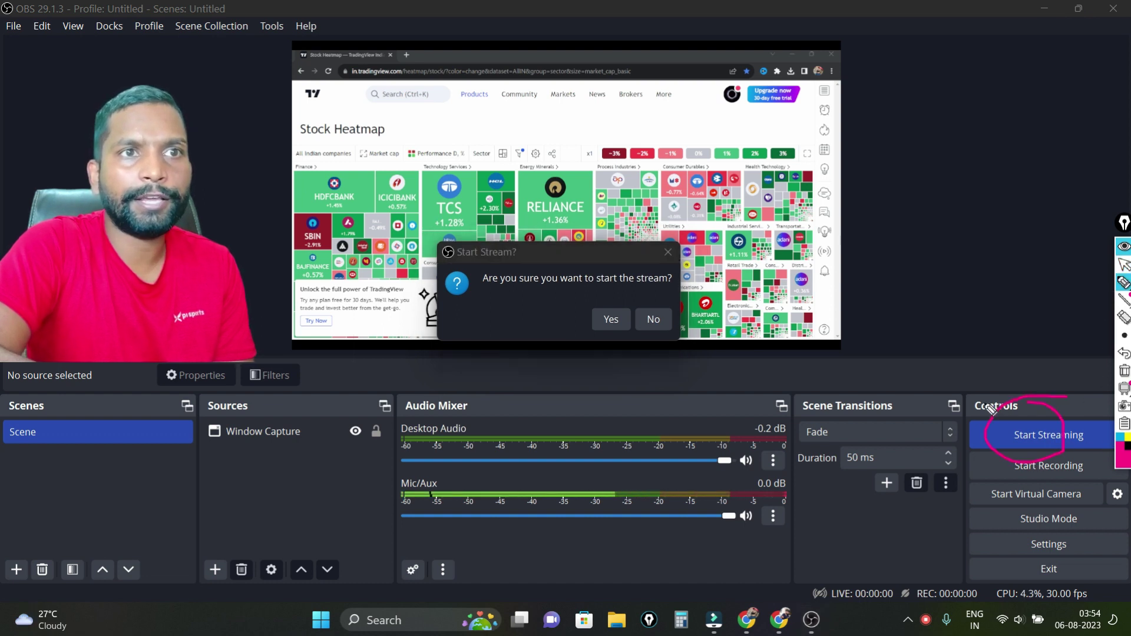
mouse_move(639, 295)
mouse_down()
mouse_move(586, 303)
mouse_move(629, 336)
mouse_up()
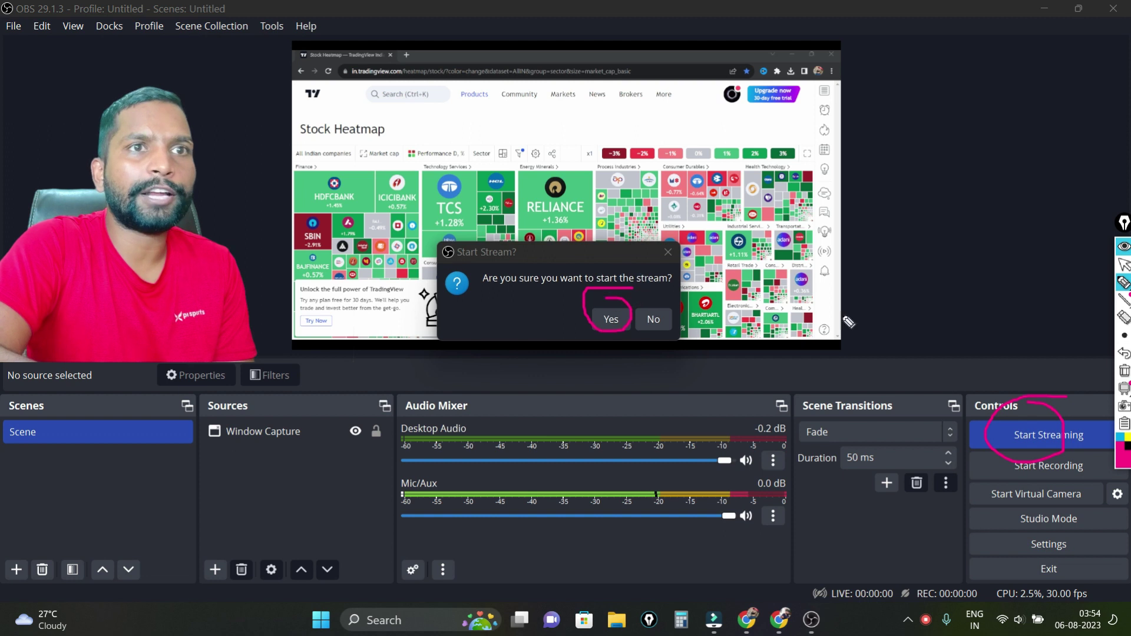
click(1124, 370)
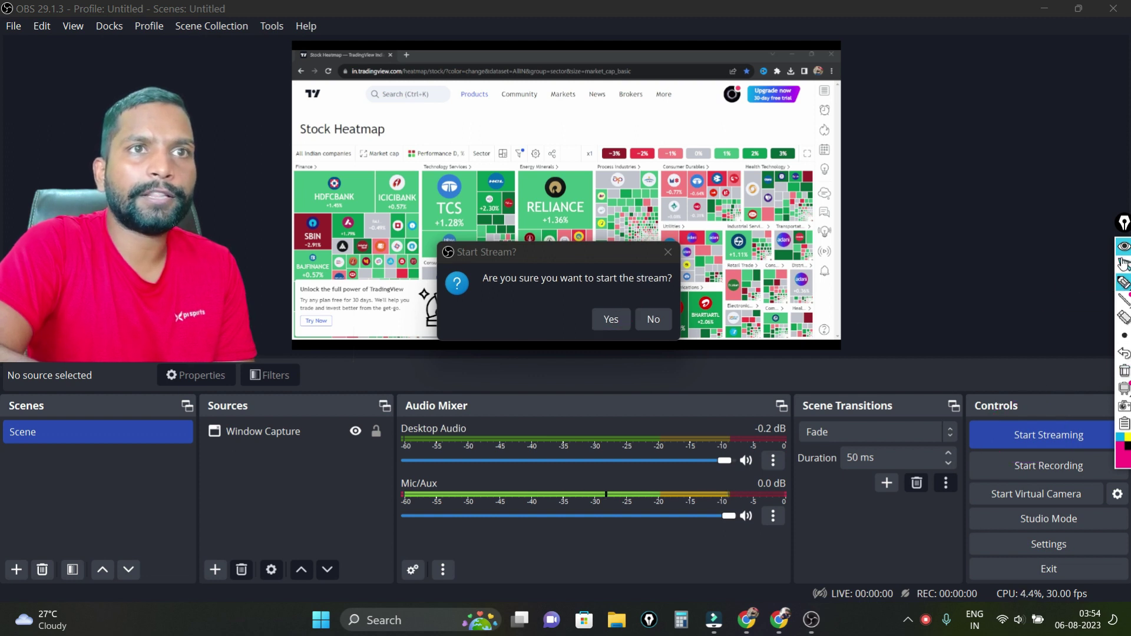
click(1123, 265)
click(611, 318)
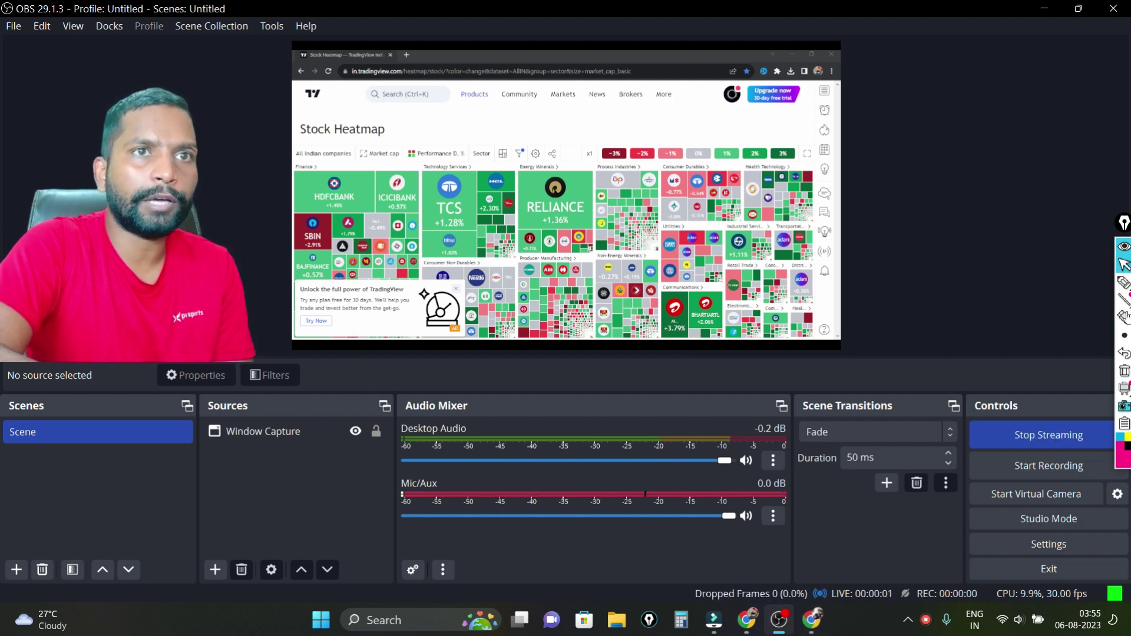
Step: Mark the stream's connection indicator with the Epic Pen, and switch to the YouTube Studio live dashboard
click(1124, 282)
drag(1061, 573, 1099, 622)
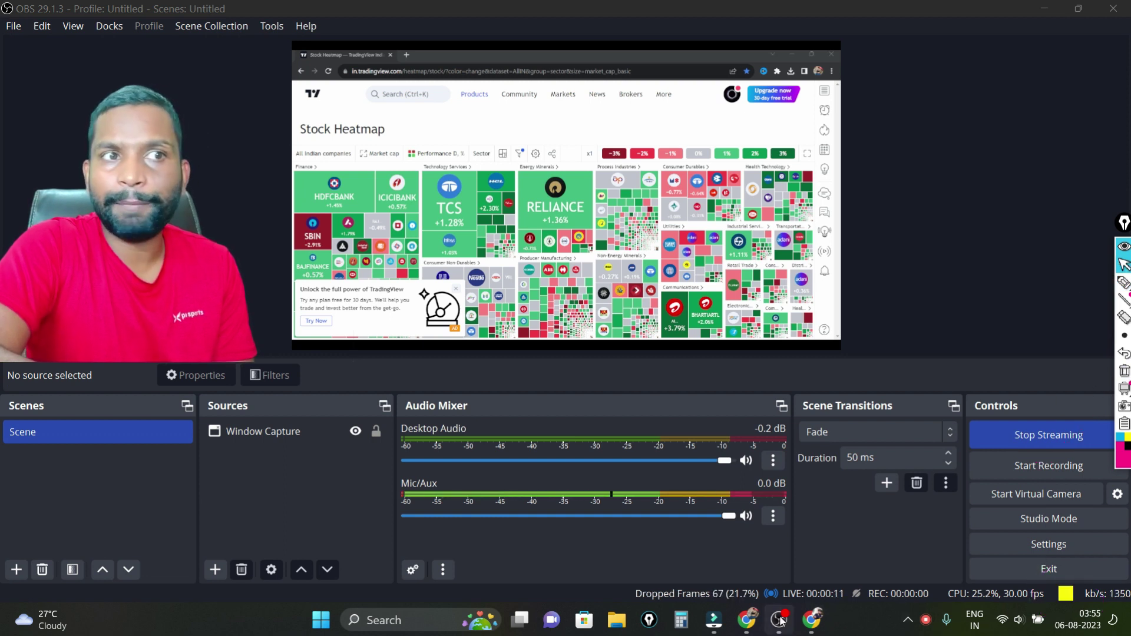
mouse_move(781, 621)
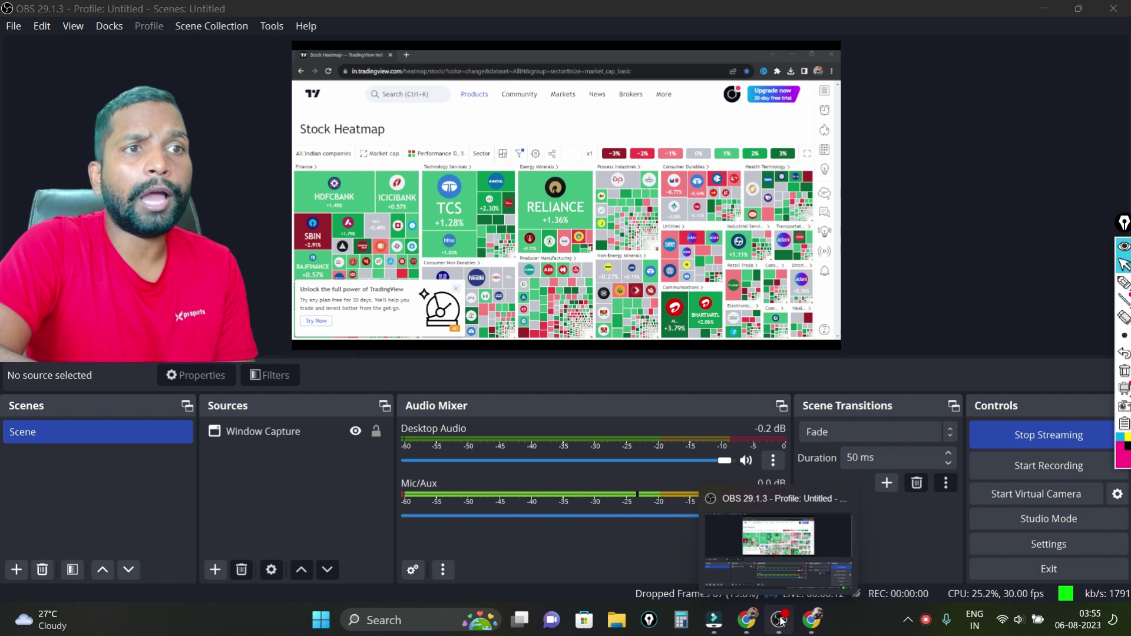
click(765, 499)
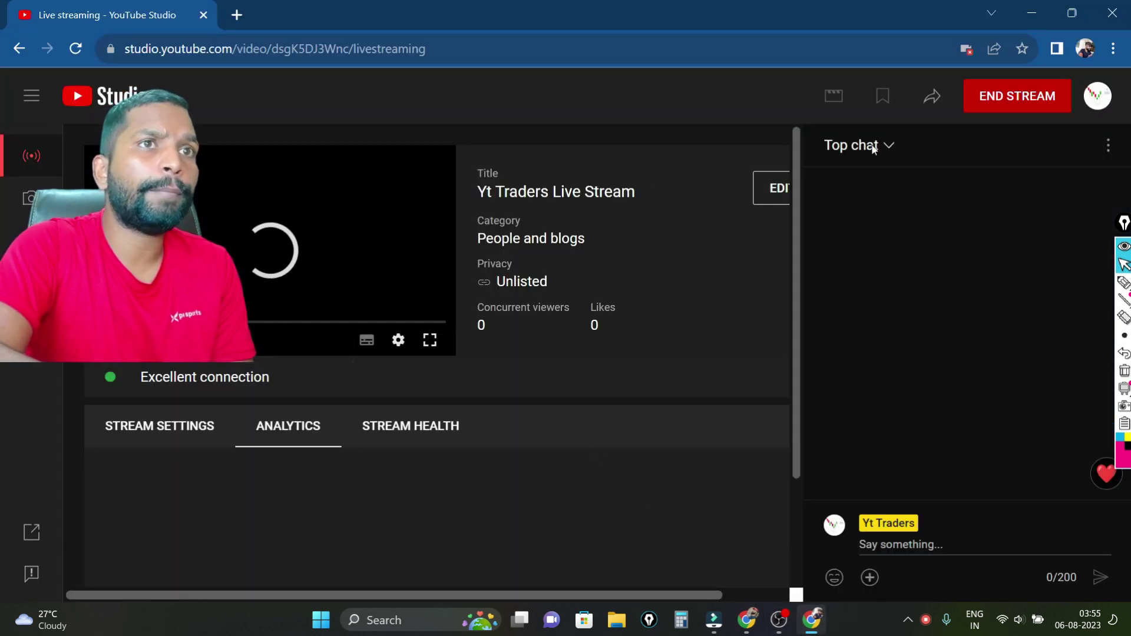
Step: Mark the connection status, stream title, category and privacy on the live dashboard with the Epic Pen, and clear the ink
click(1124, 282)
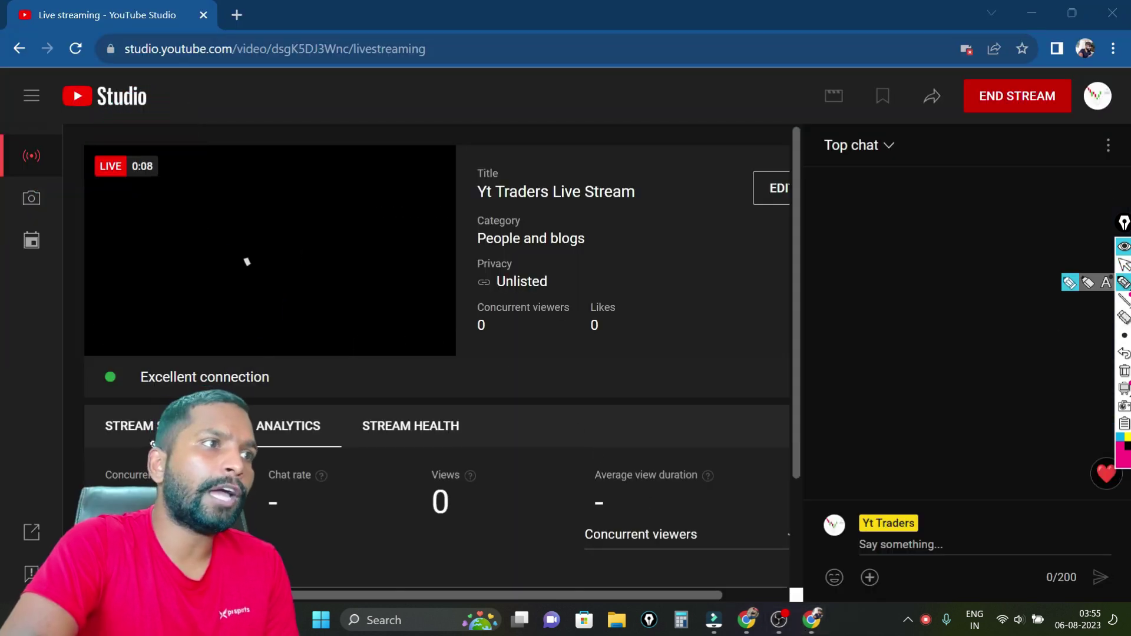
drag(113, 390, 195, 394)
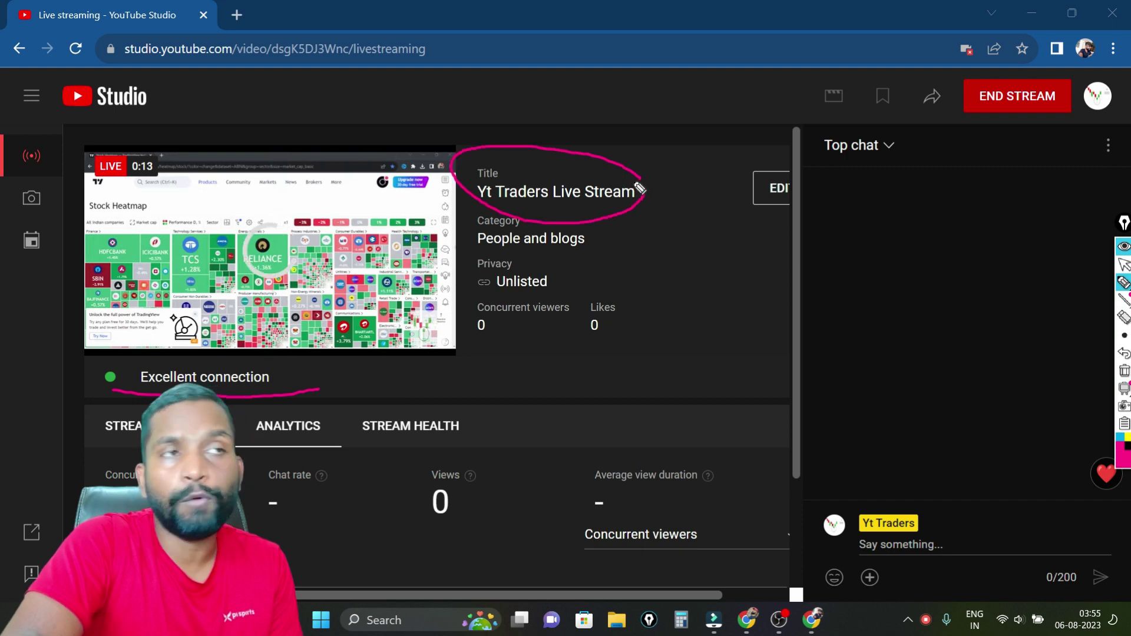
drag(508, 232, 668, 216)
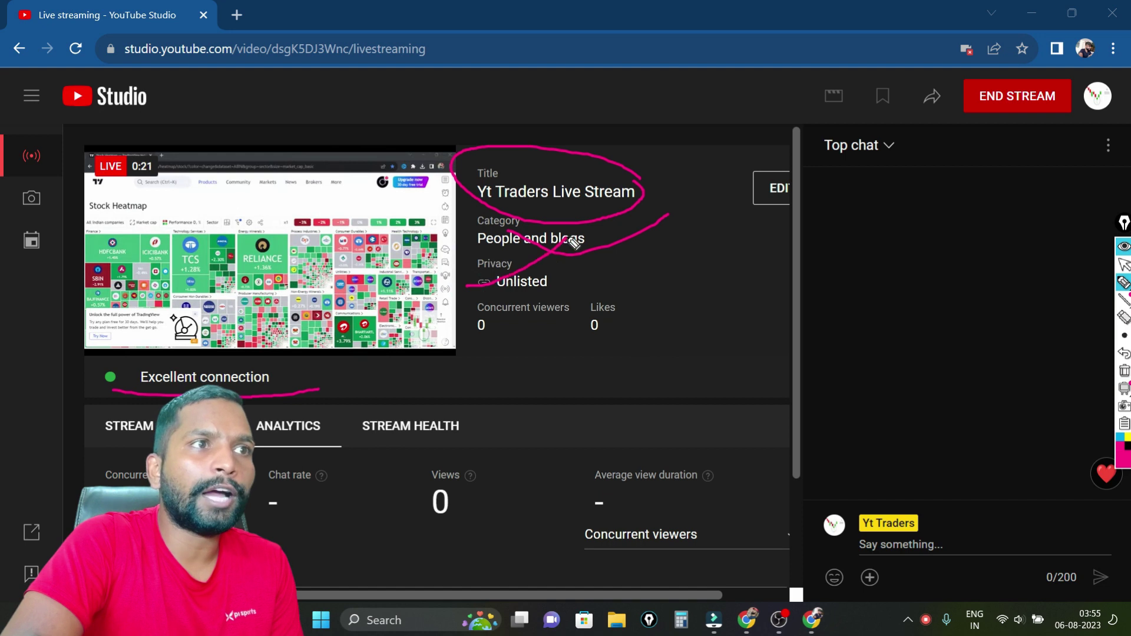
click(1124, 371)
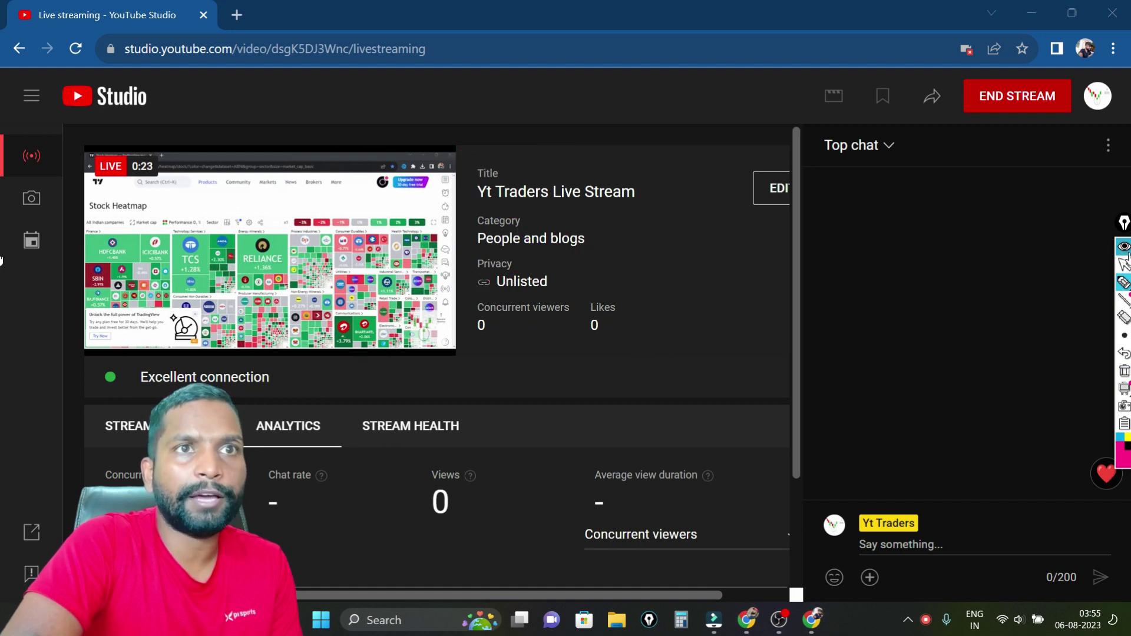
Step: Open the live stream's details for editing, point out the title, and set the visibility to Public
click(770, 188)
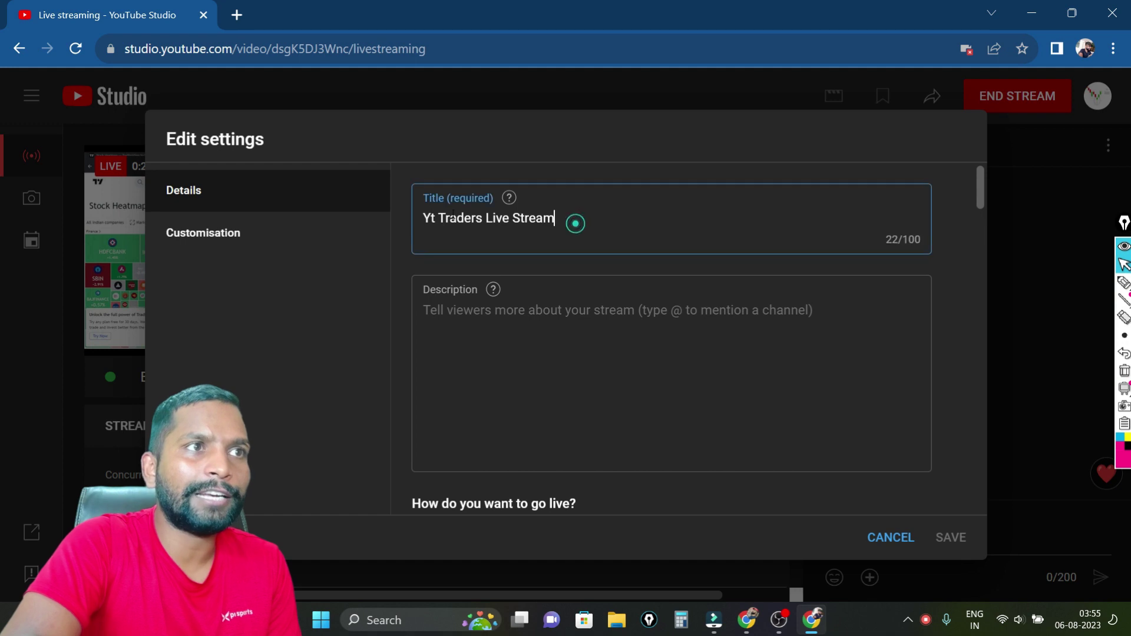
drag(575, 223, 414, 217)
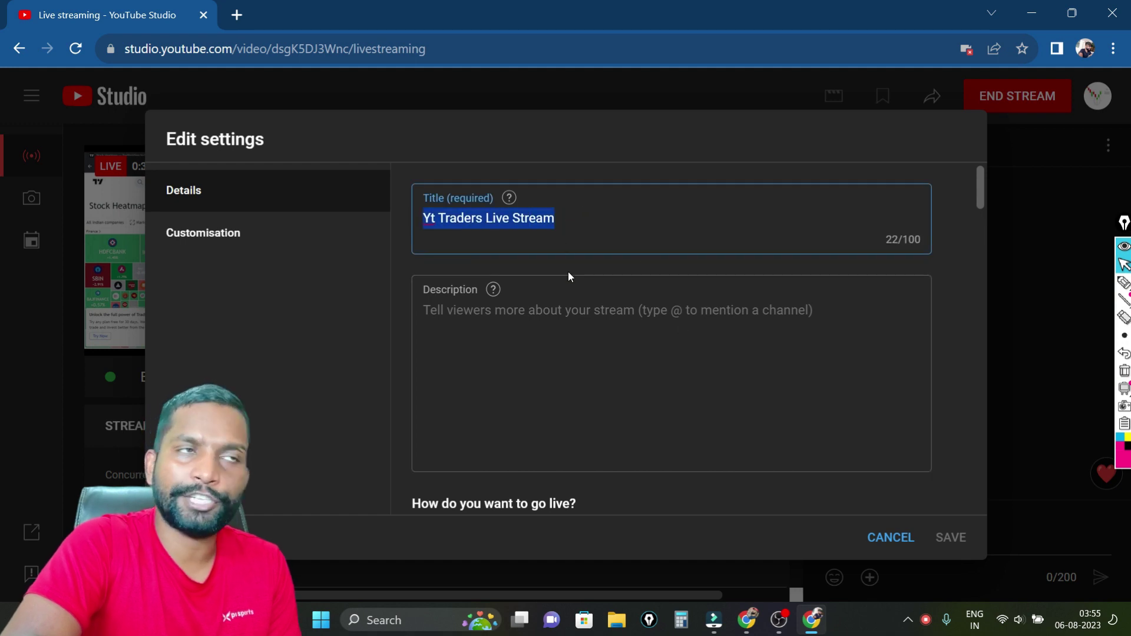
scroll(719, 363, down, 5)
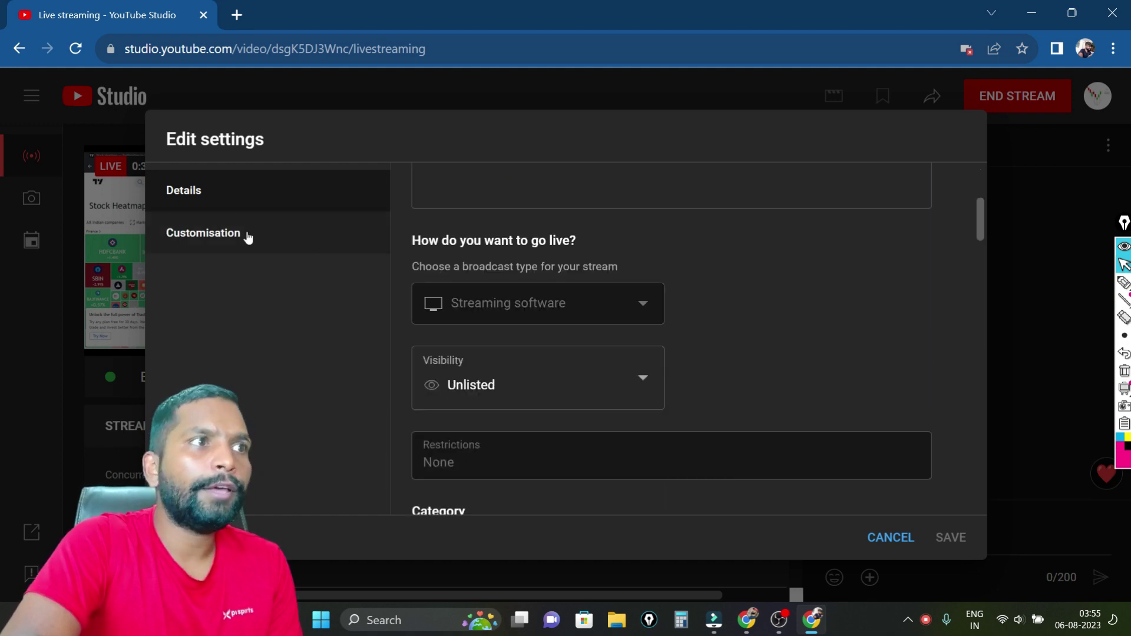
scroll(687, 370, down, 3)
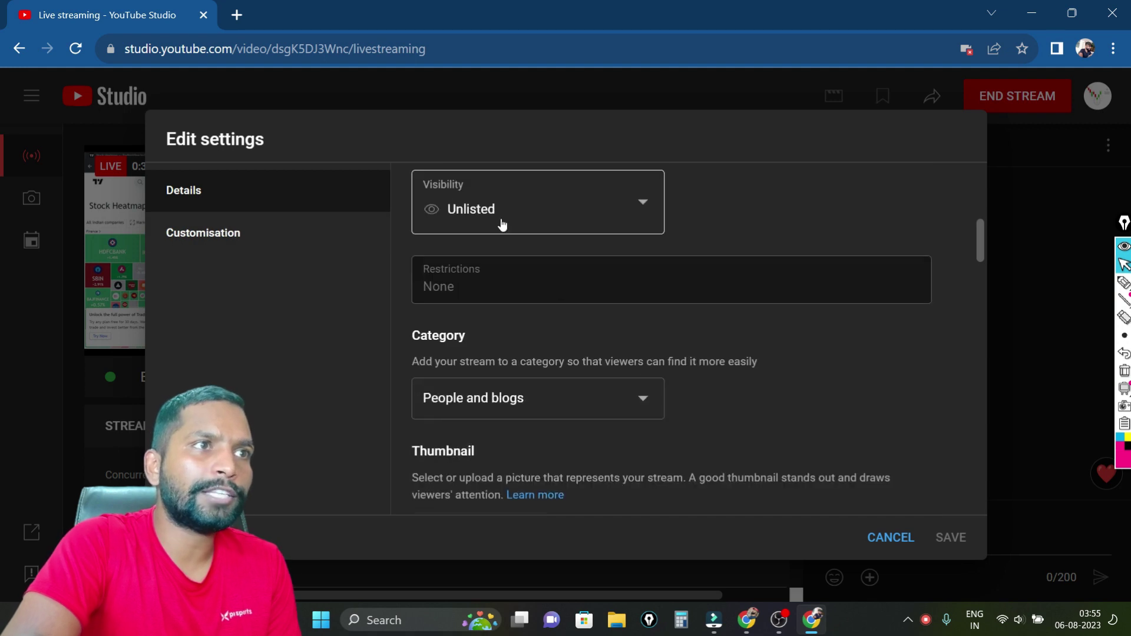
click(501, 220)
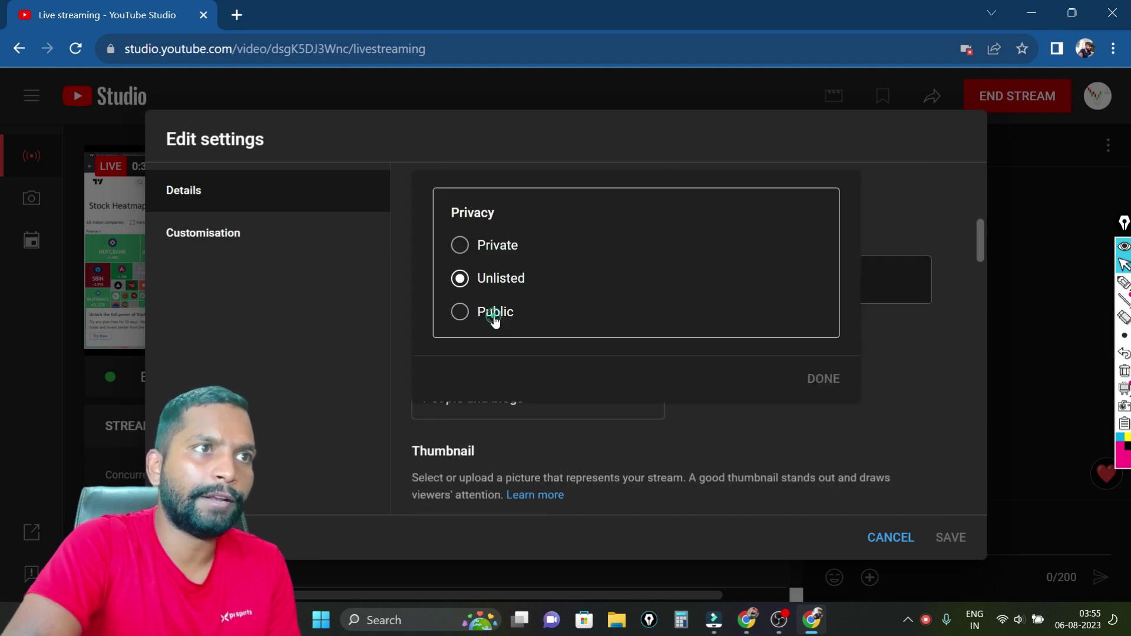
click(824, 380)
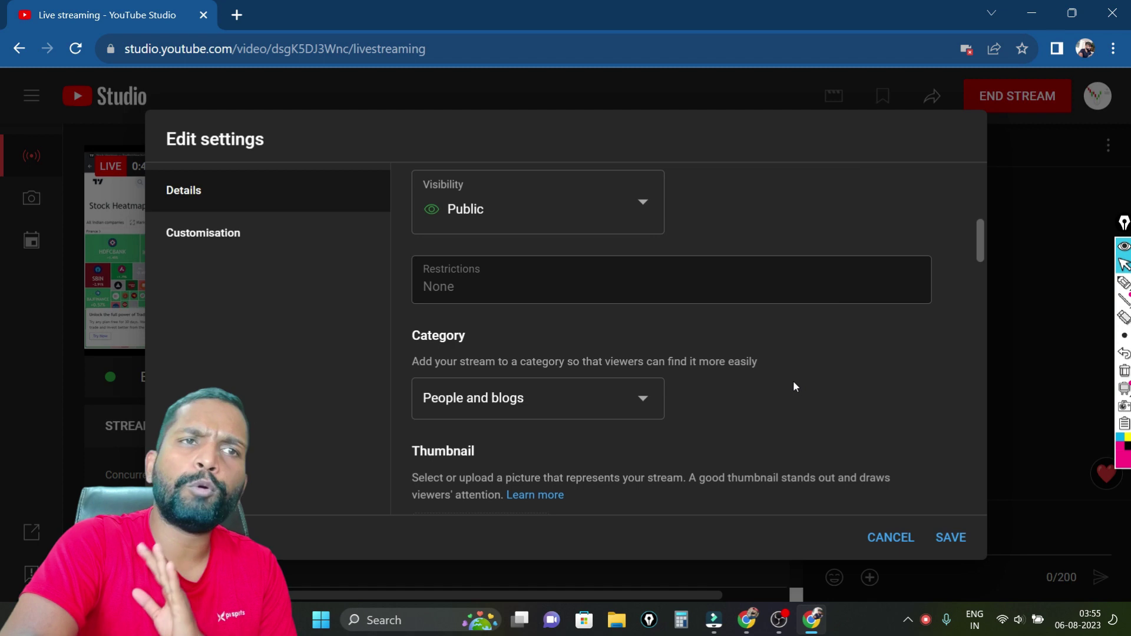
Step: Review the stream's thumbnail, playlist, audience, tags, language, licence and comment settings in its details
scroll(794, 388, down, 4)
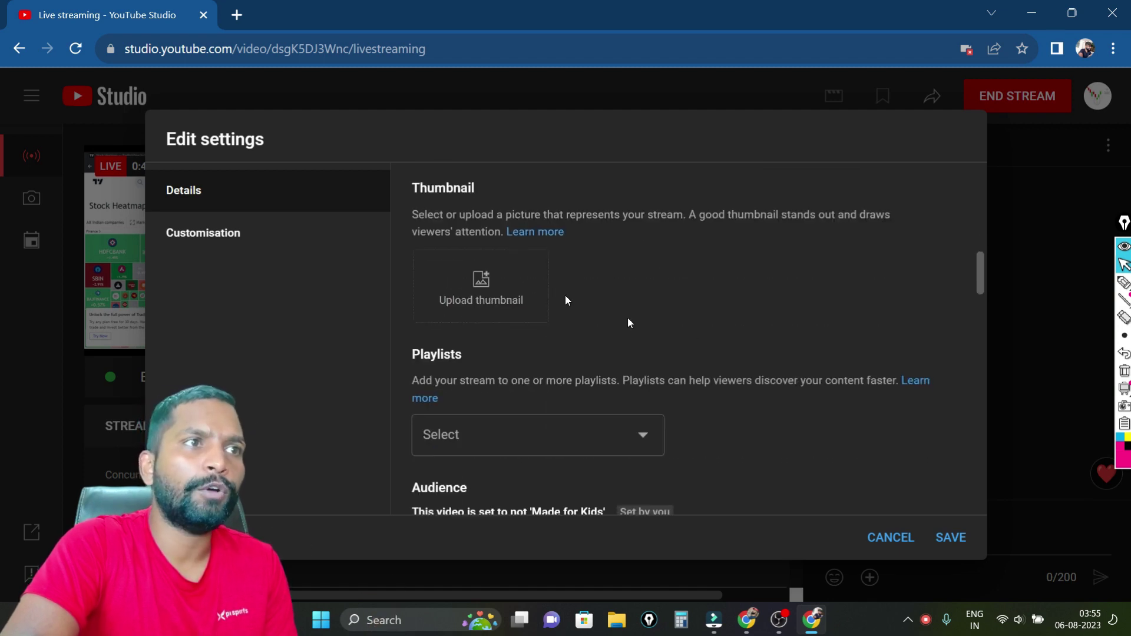
scroll(846, 387, down, 15)
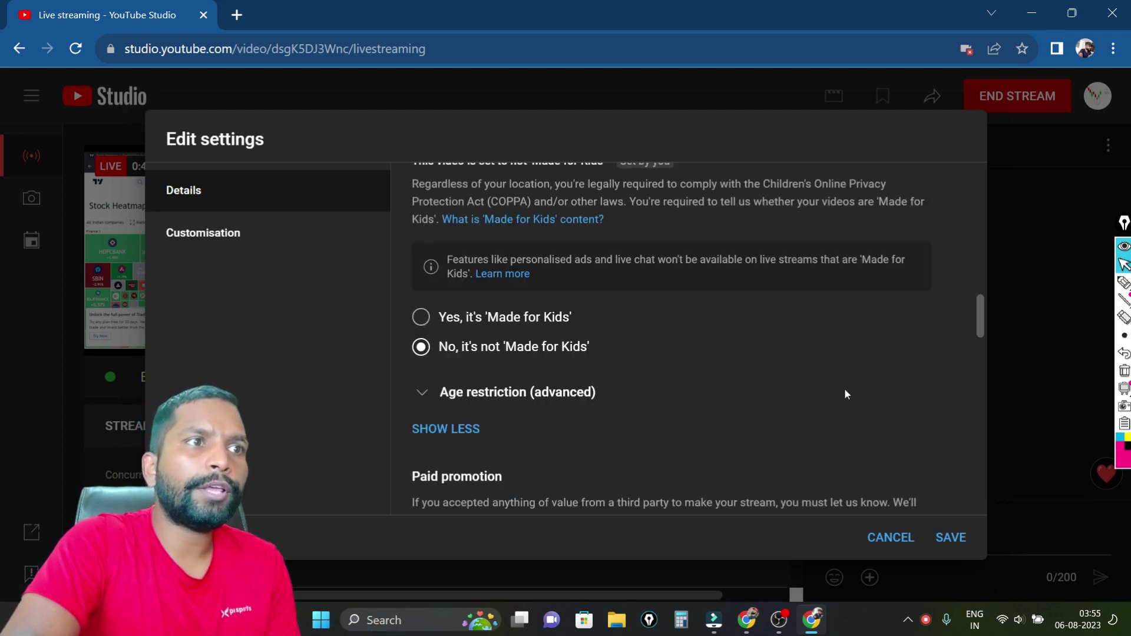
scroll(723, 413, down, 5)
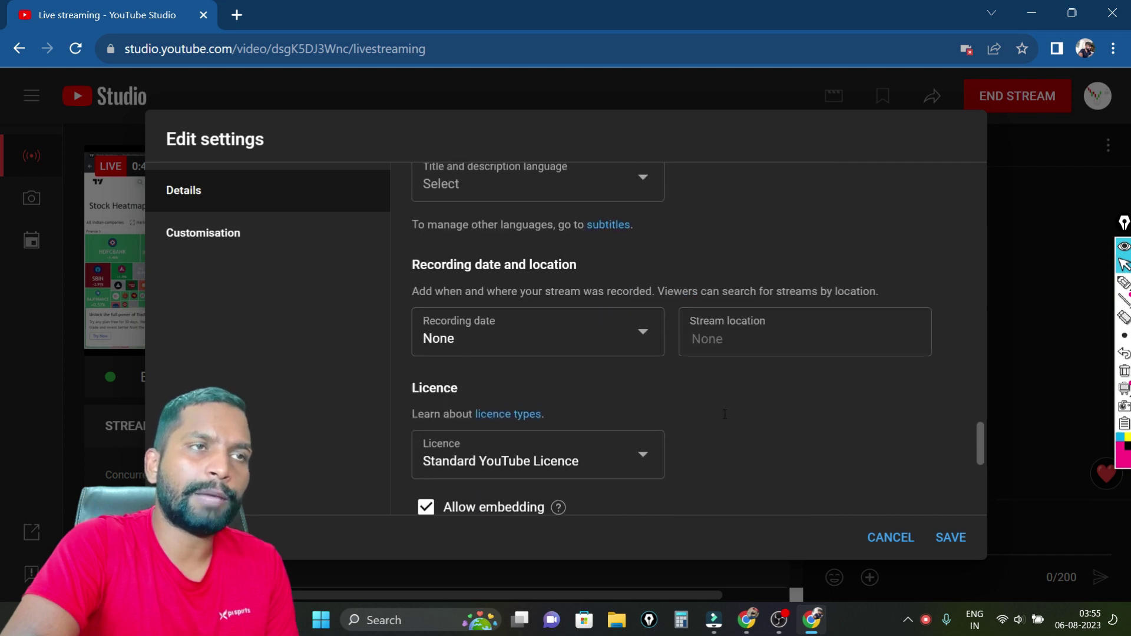
scroll(712, 365, up, 6)
click(902, 284)
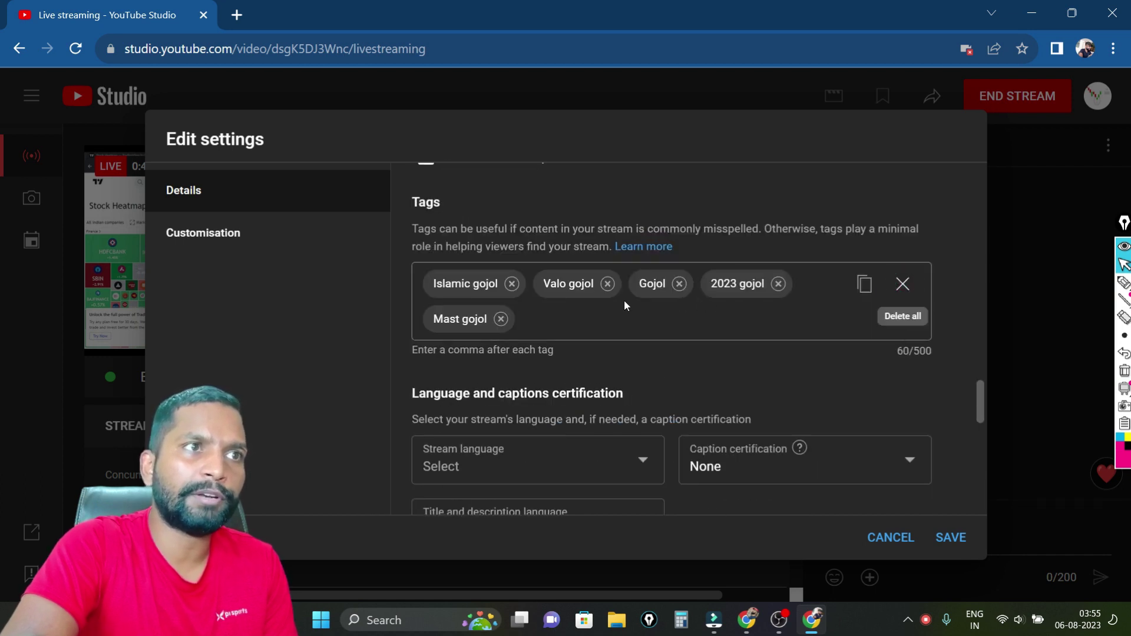
scroll(749, 352, down, 4)
scroll(750, 356, down, 4)
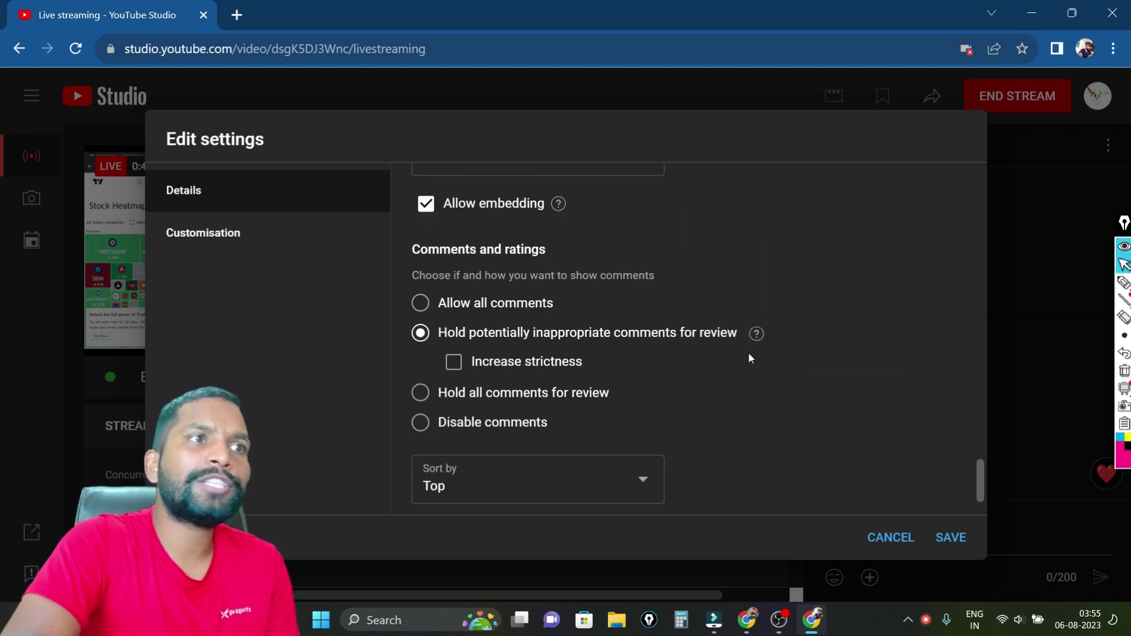
scroll(750, 356, up, 4)
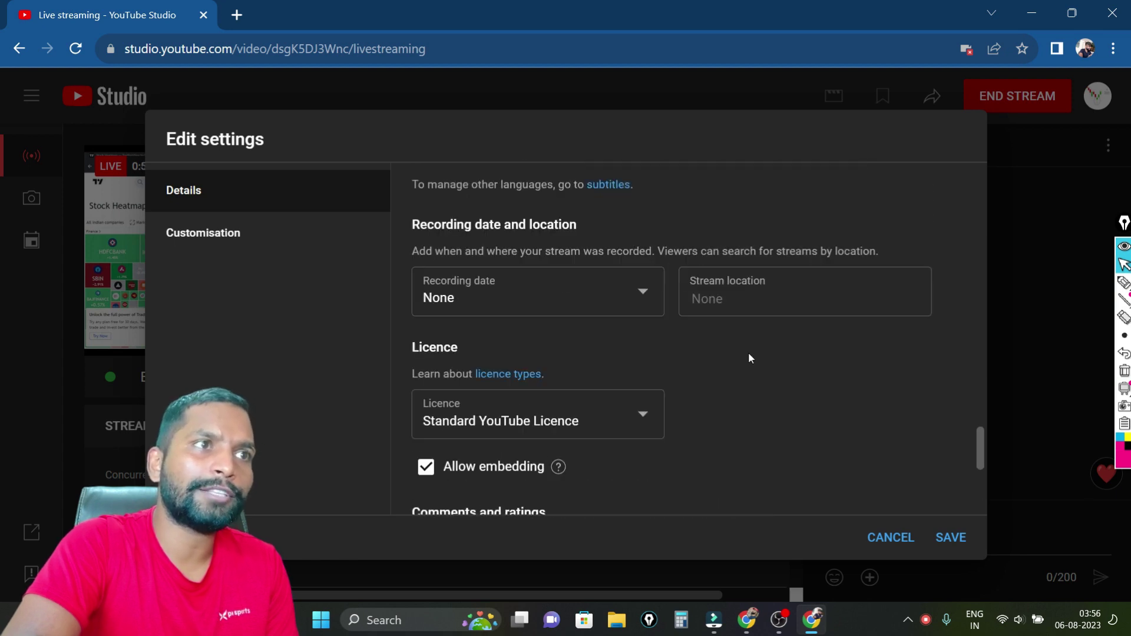
scroll(749, 355, up, 8)
scroll(748, 358, up, 12)
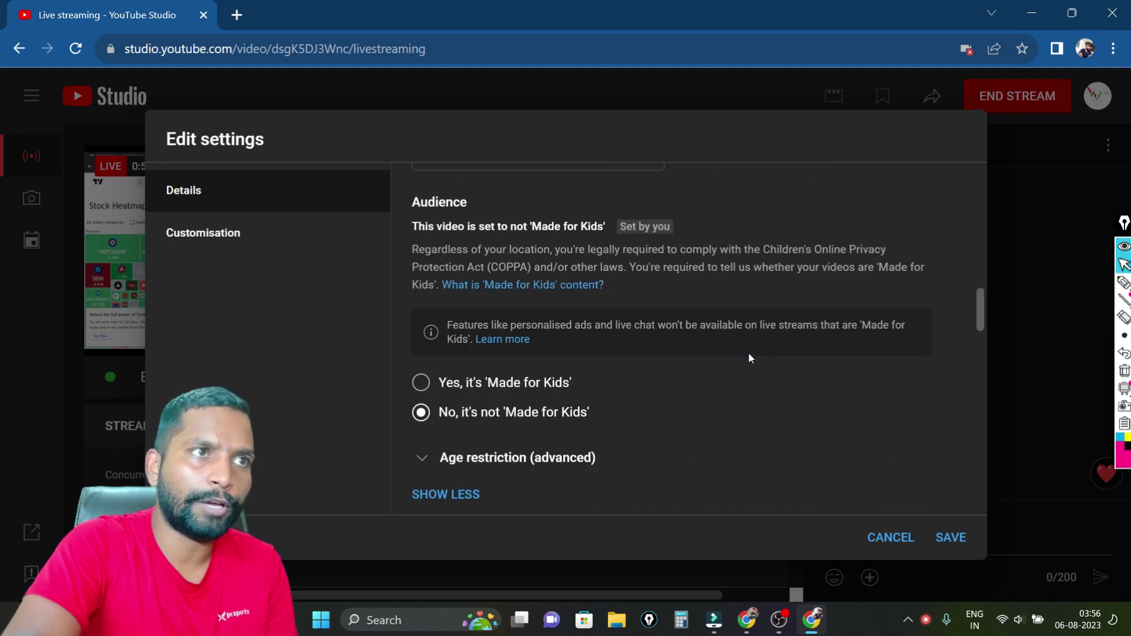
scroll(749, 358, down, 8)
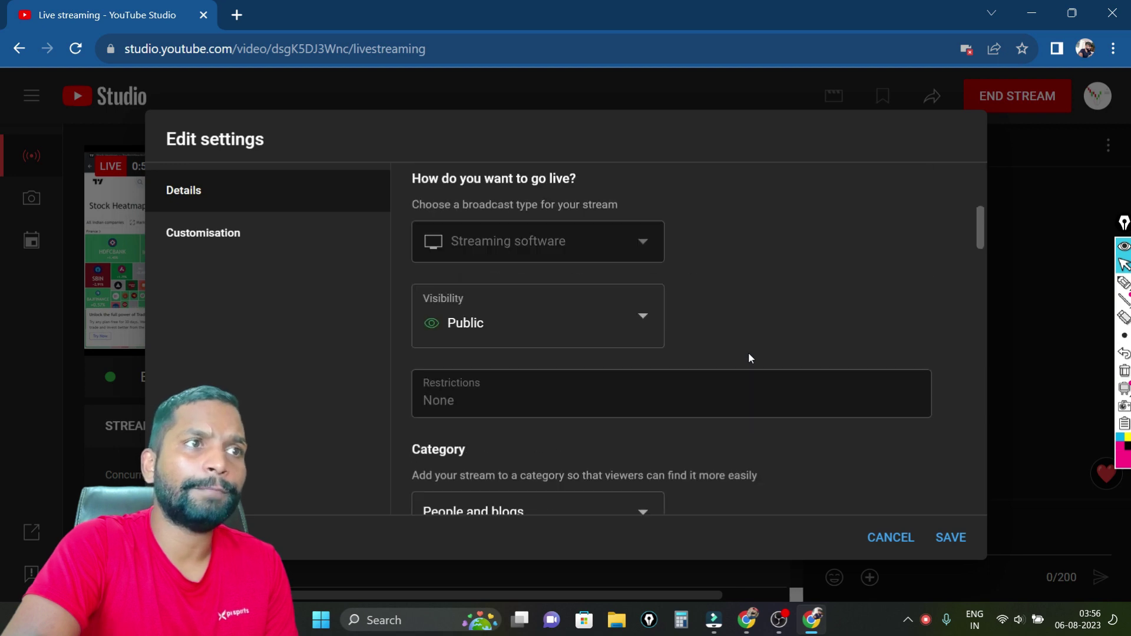
Step: Set the live stream's category to Education
scroll(749, 358, up, 1)
click(560, 222)
click(466, 285)
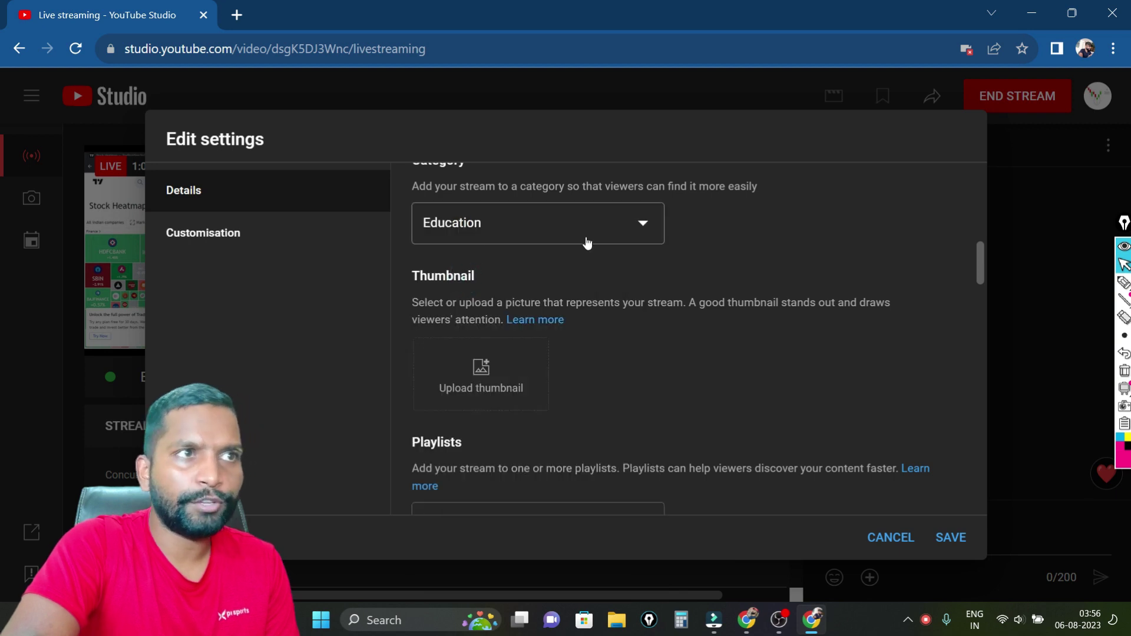
Step: Check the customisation settings for message delay and redirect, save the stream's edited settings, and dismiss the highlight video tip
click(231, 231)
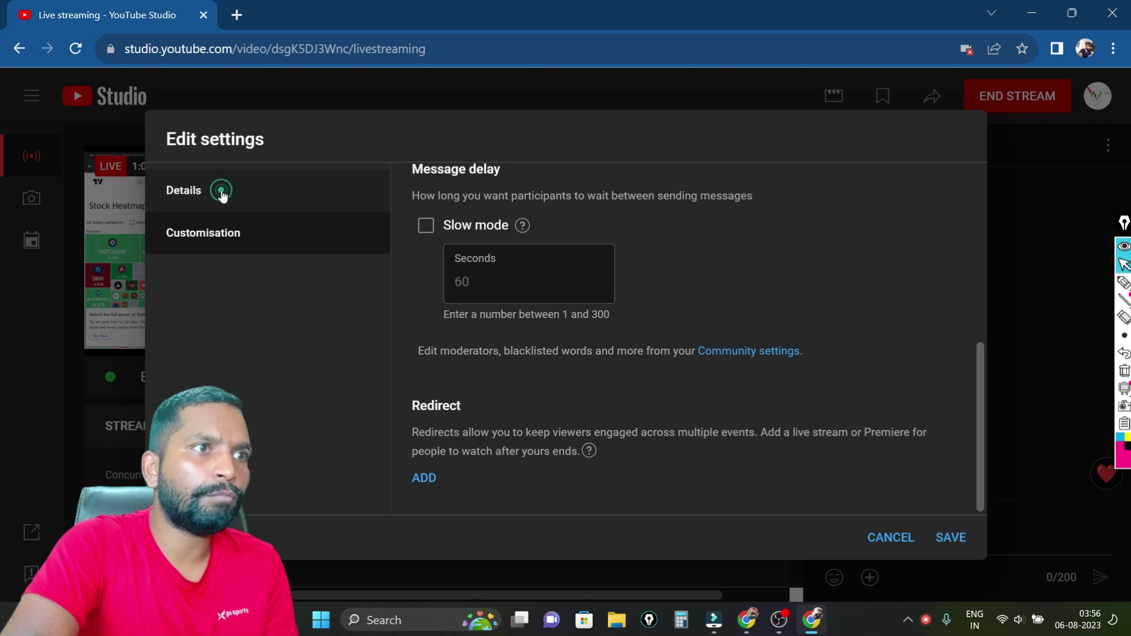
scroll(613, 336, up, 10)
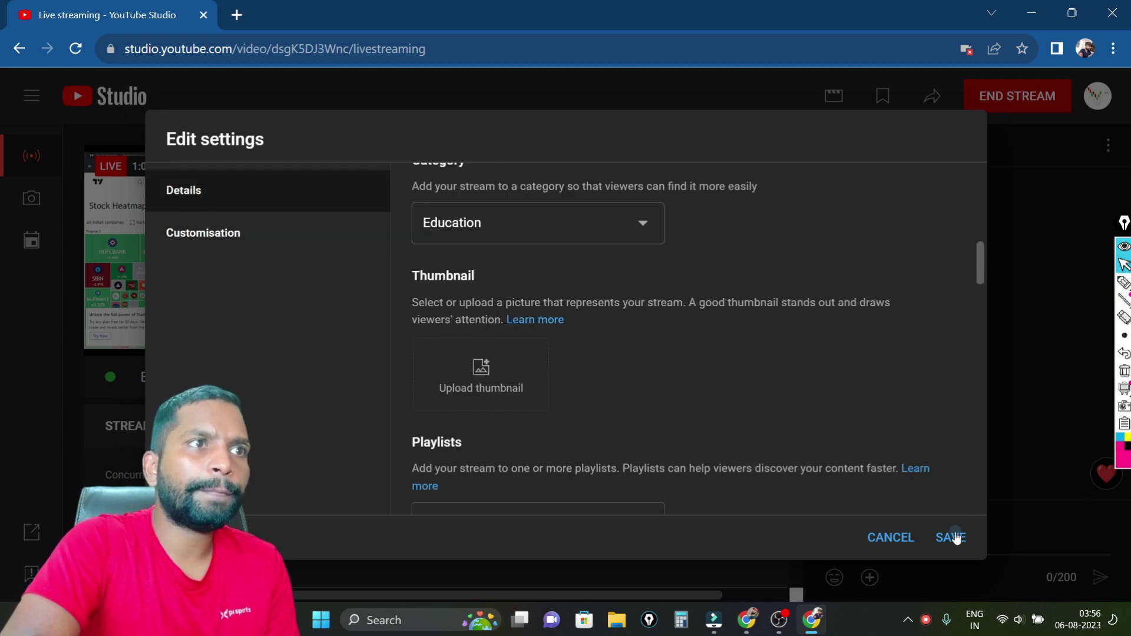
click(950, 536)
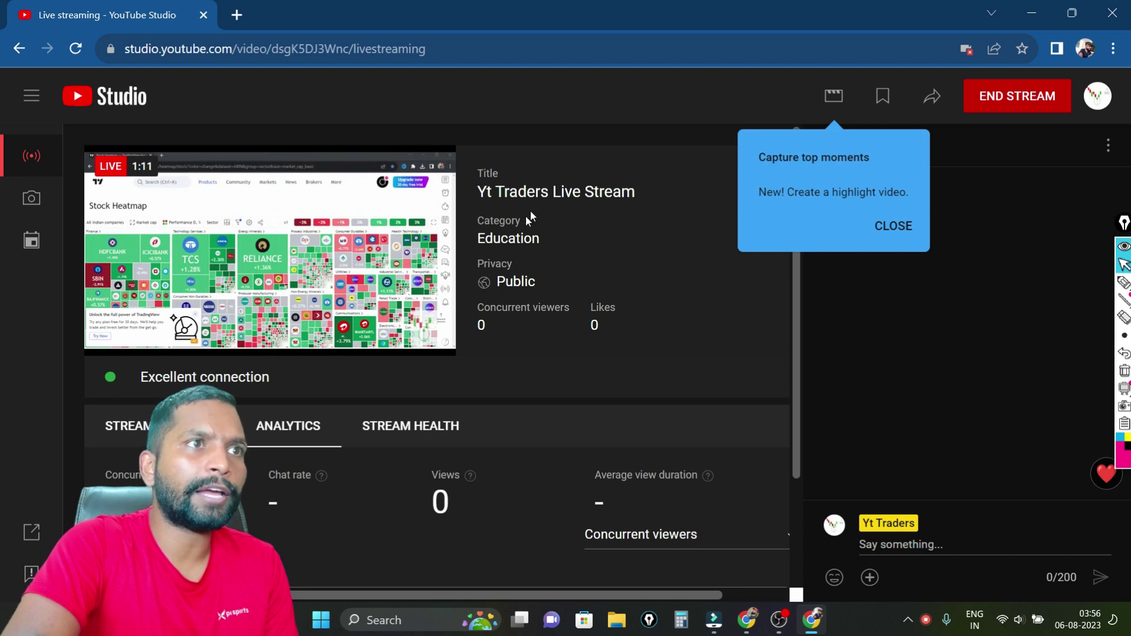
click(890, 234)
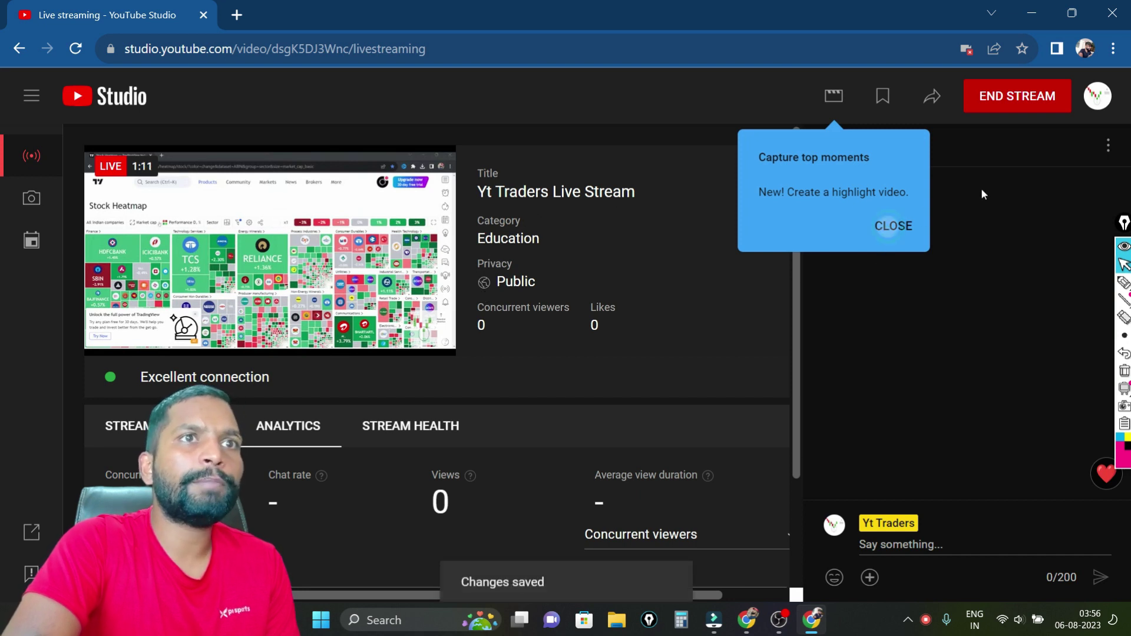
Step: Bring up the confirmation for ending the live stream and decline it
click(1007, 98)
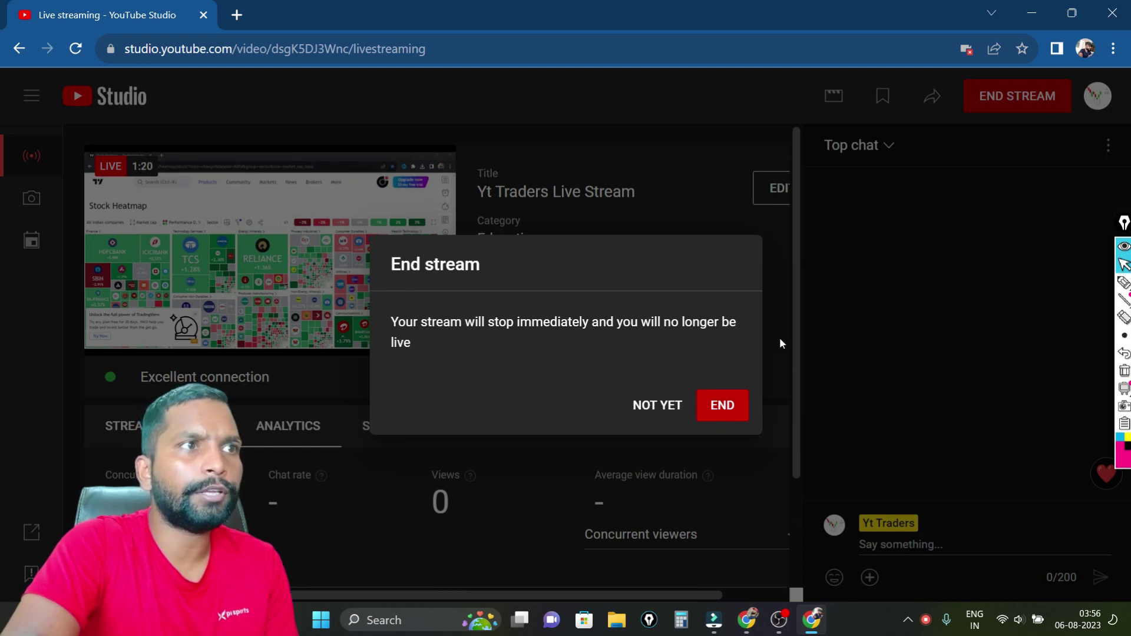
click(644, 411)
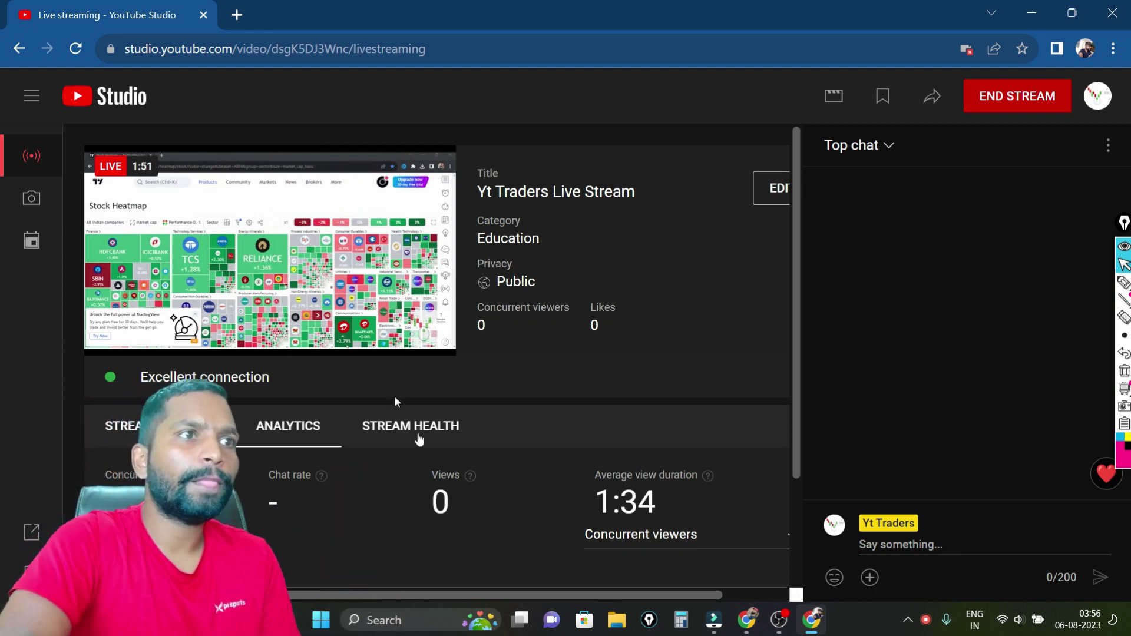
Step: View the TradingView heatmap being streamed, switch to OBS, and create a new Display Capture source in the scene
click(748, 625)
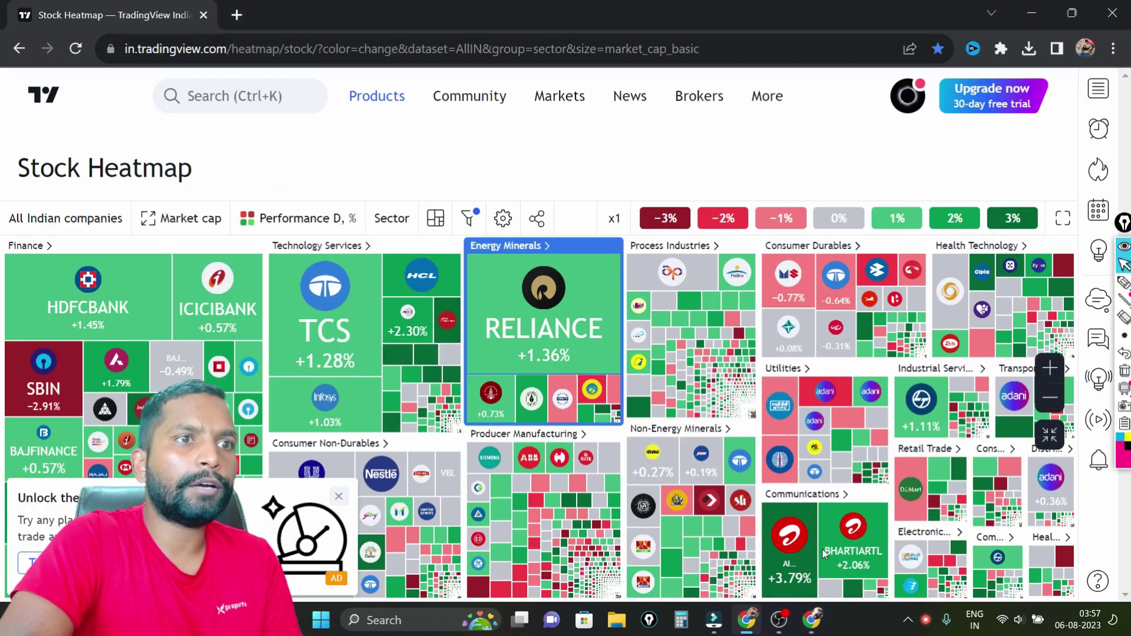
click(779, 621)
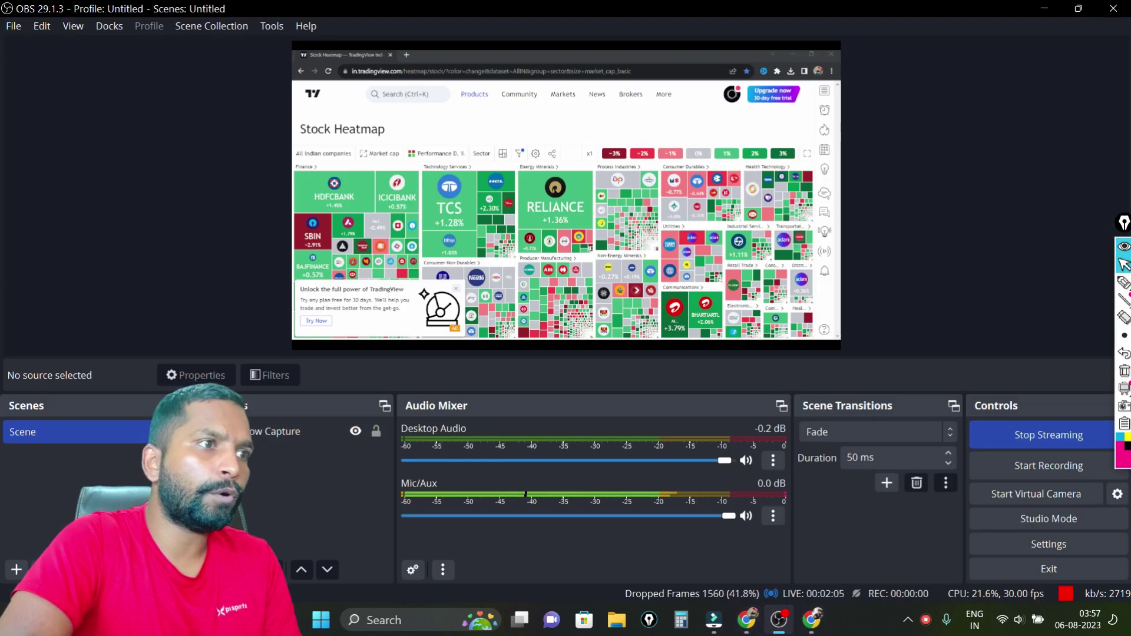
click(219, 569)
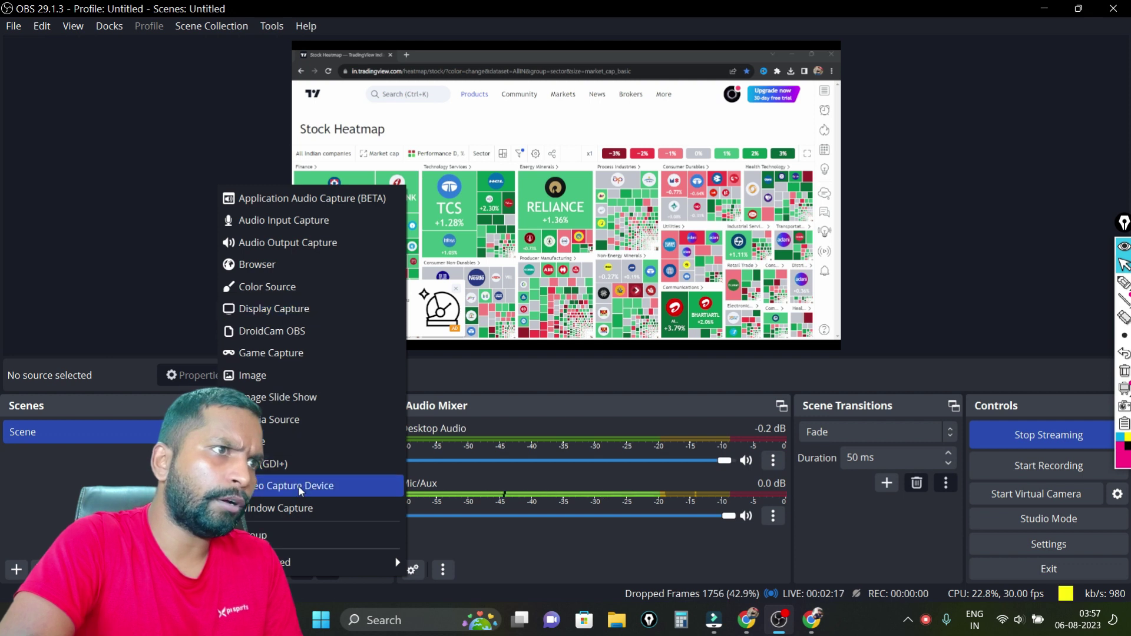
click(270, 307)
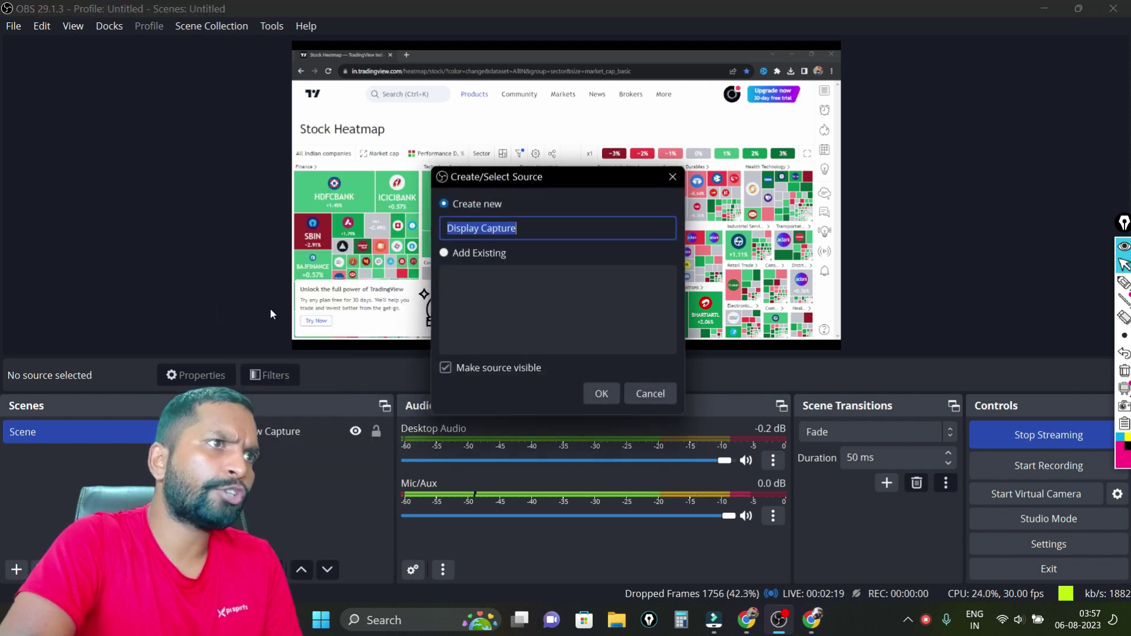
click(615, 403)
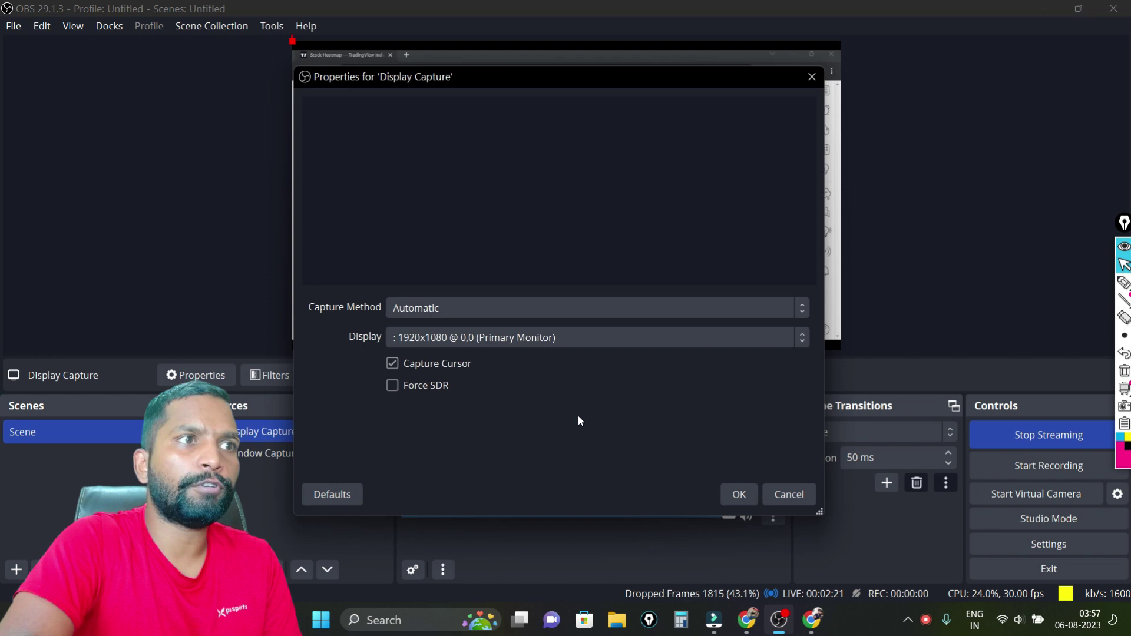